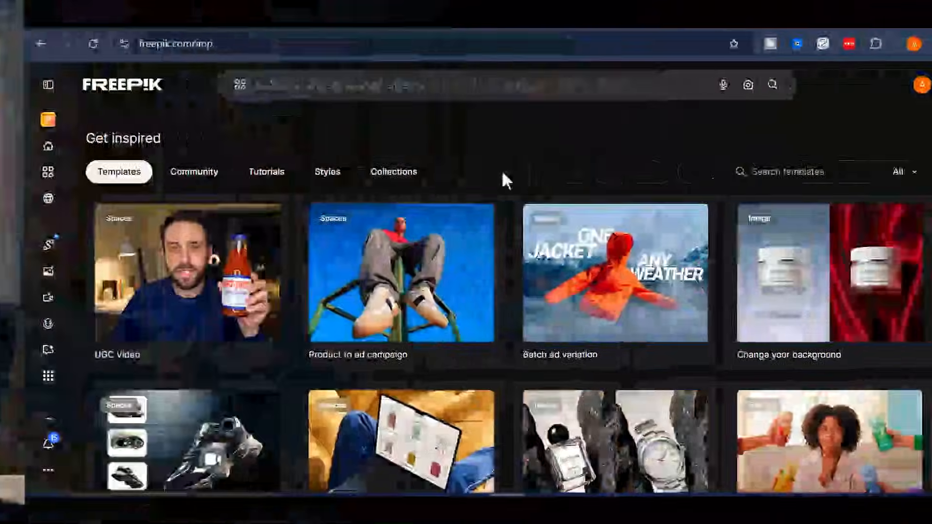
Expand and collapse the left sidebar to see its navigation labels
scroll(361, 131, "up", 6)
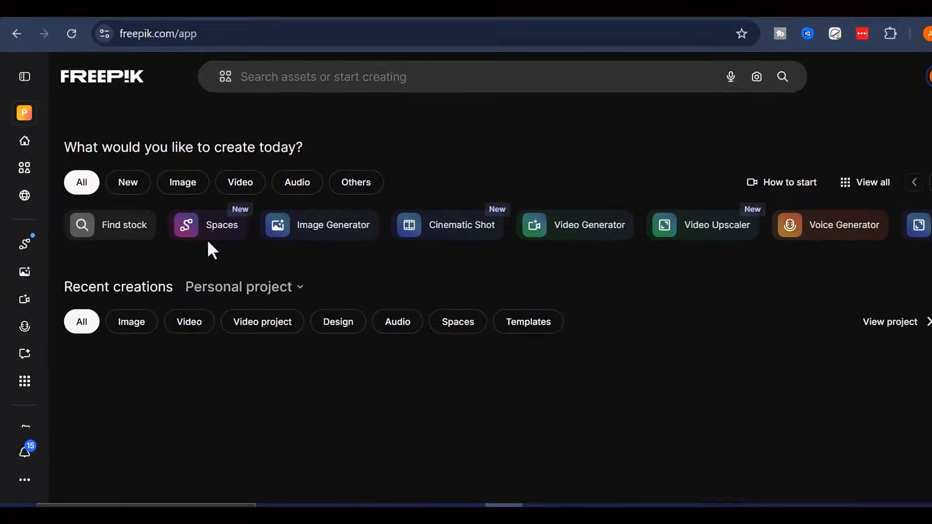
left_click(25, 76)
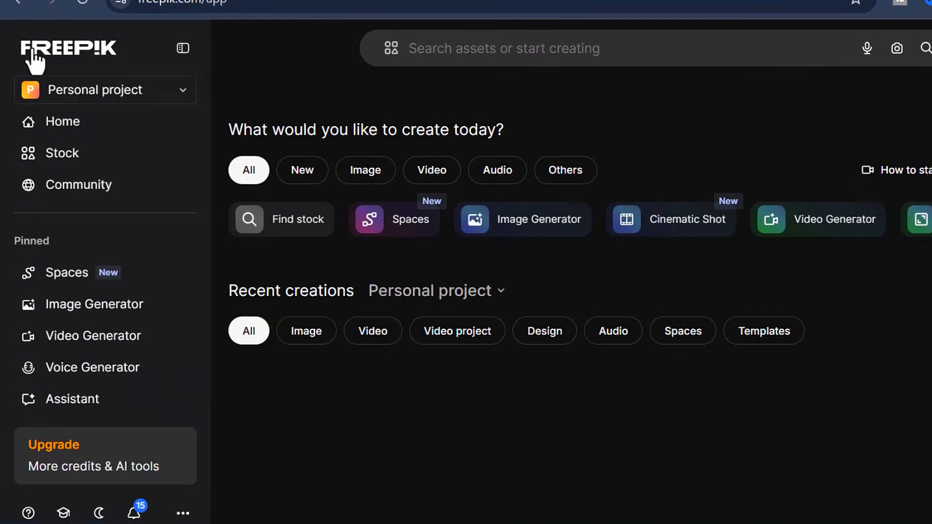
scroll(97, 204, "down", 3)
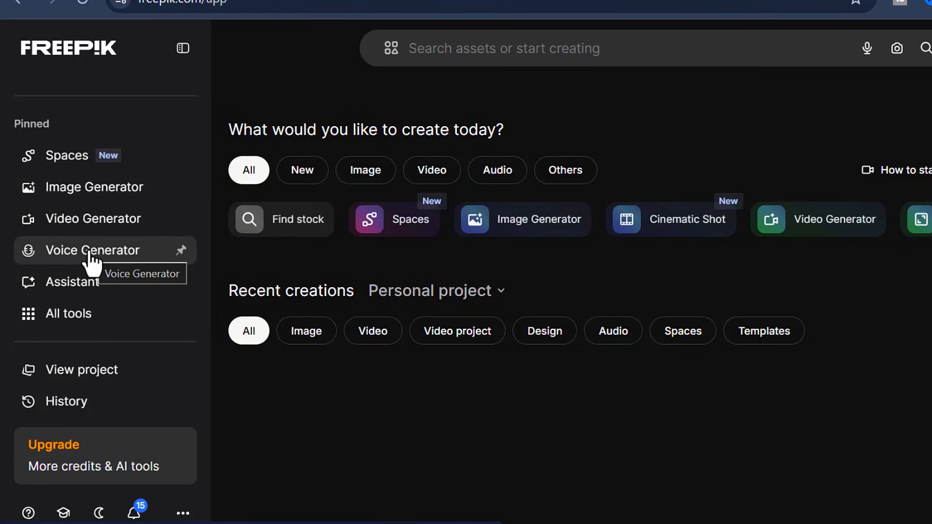
mouse_move(83, 316)
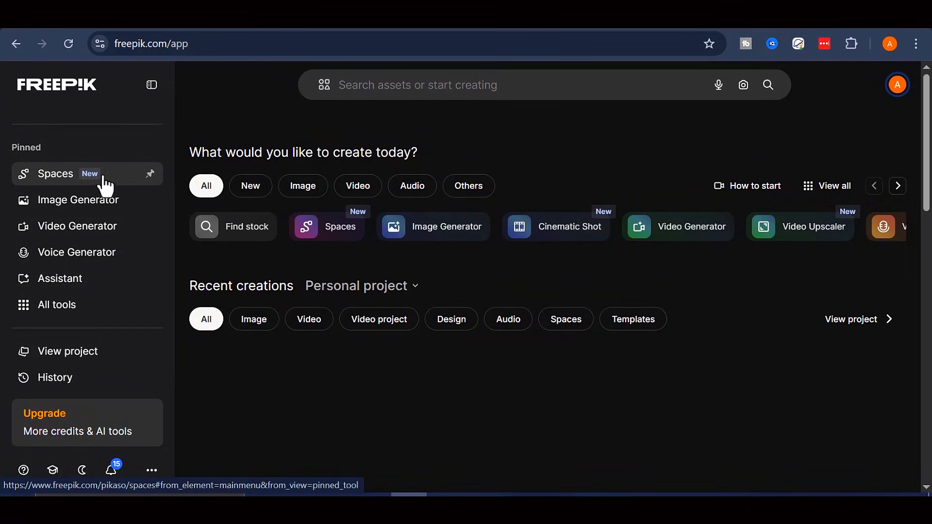
left_click(152, 87)
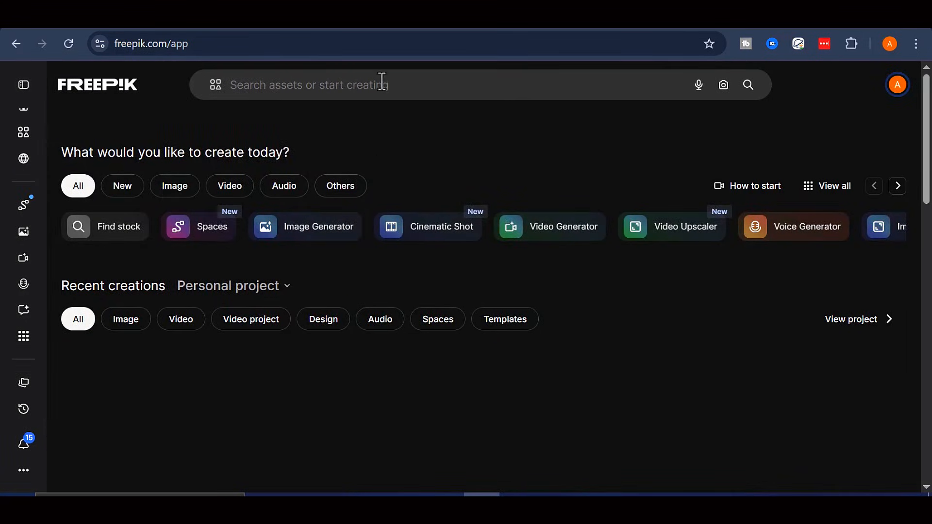
left_click(29, 90)
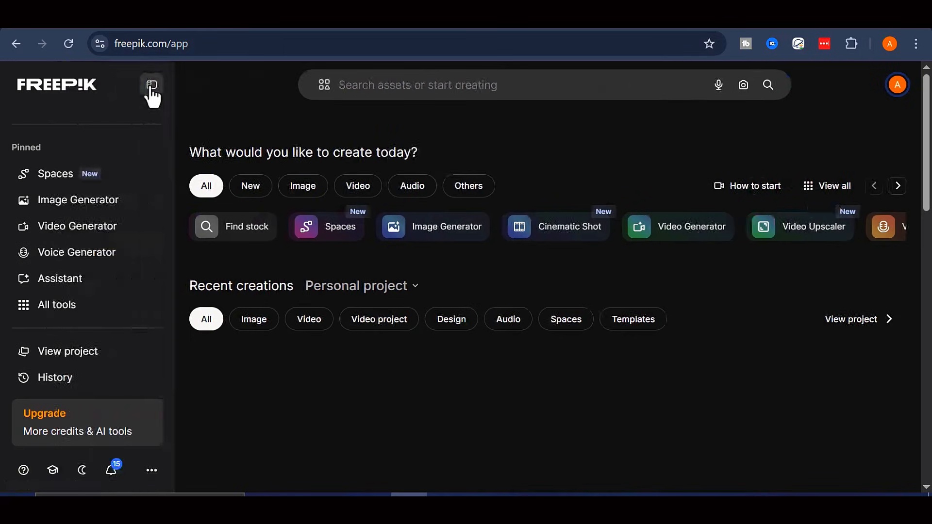
left_click(151, 88)
Scroll through the home page, then expand the sidebar to reach Spaces under Pinned
scroll(318, 286, "down", 4)
scroll(318, 284, "down", 4)
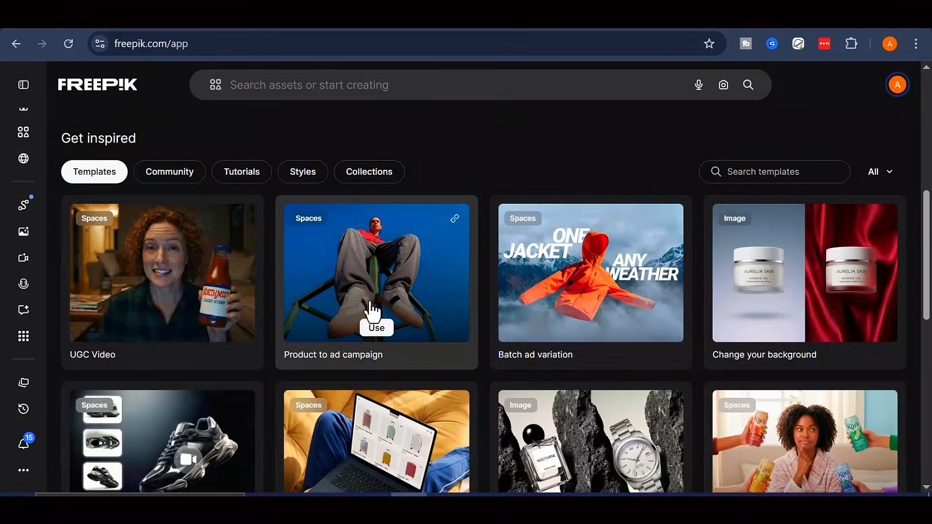
scroll(559, 302, "down", 2)
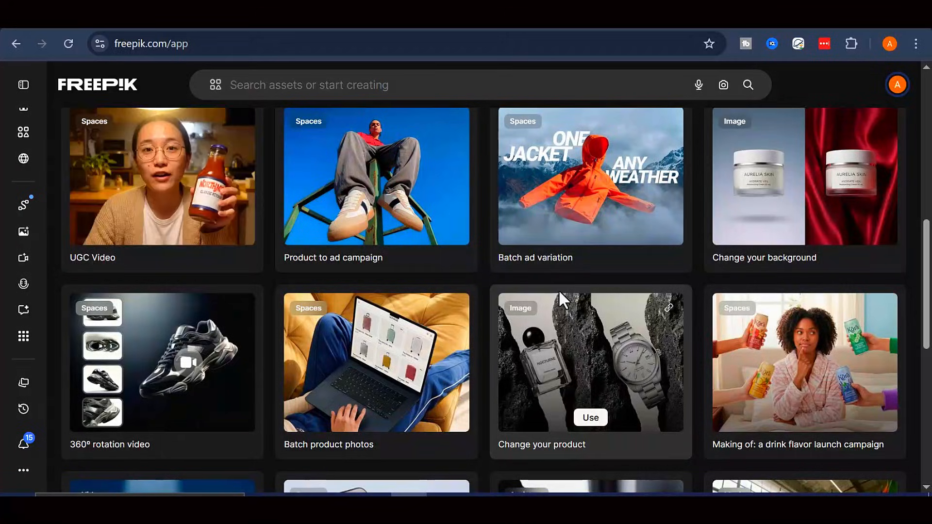
scroll(366, 354, "down", 2)
scroll(368, 355, "down", 4)
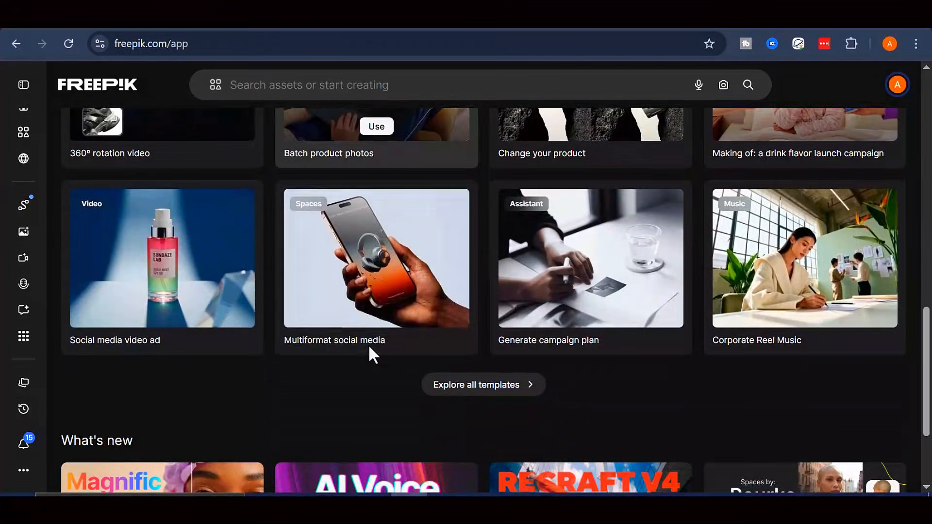
scroll(450, 379, "down", 2)
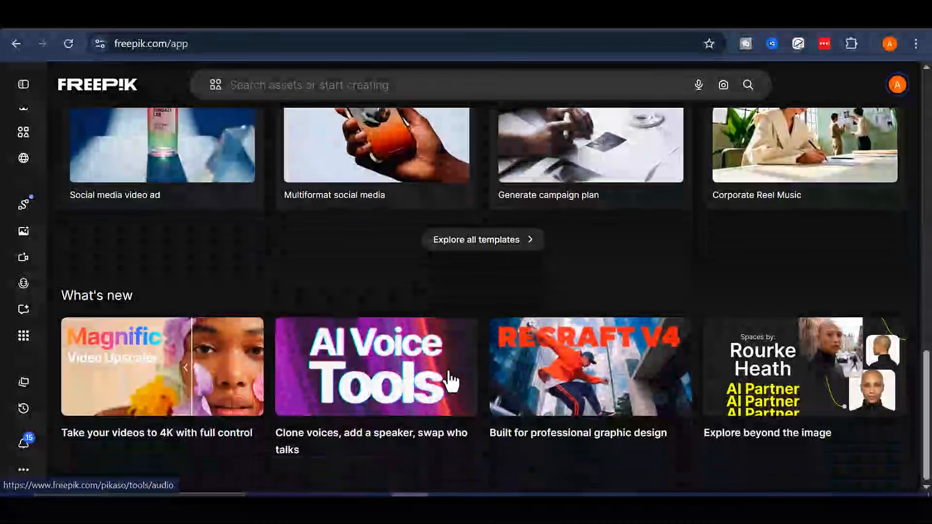
scroll(444, 380, "up", 3)
scroll(649, 366, "up", 6)
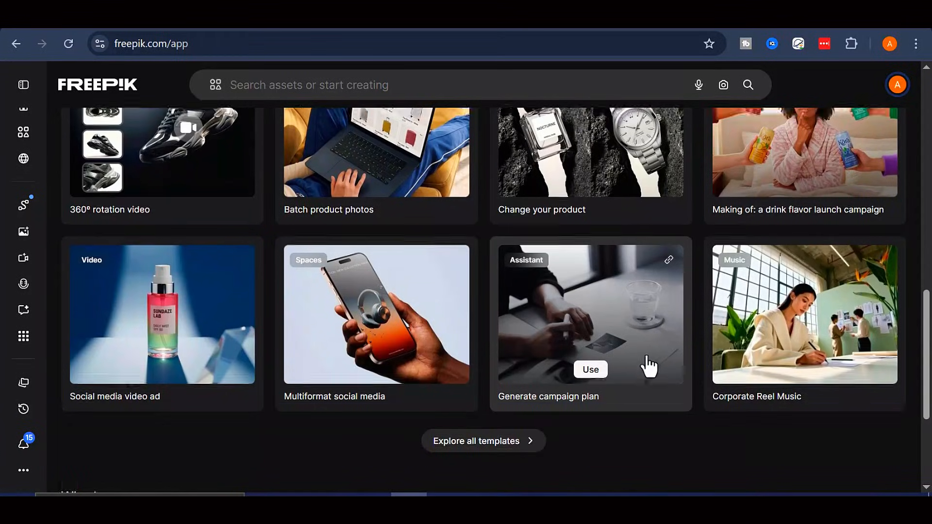
scroll(649, 365, "up", 2)
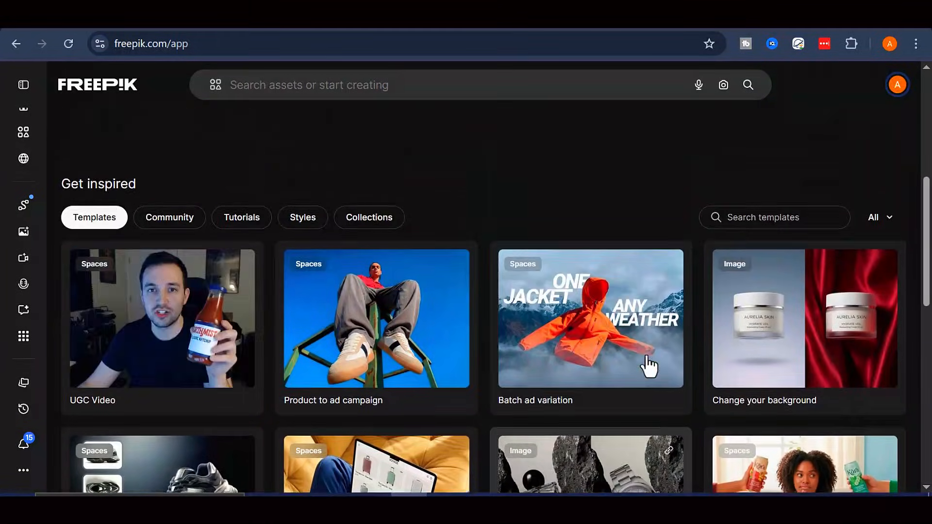
scroll(650, 366, "up", 2)
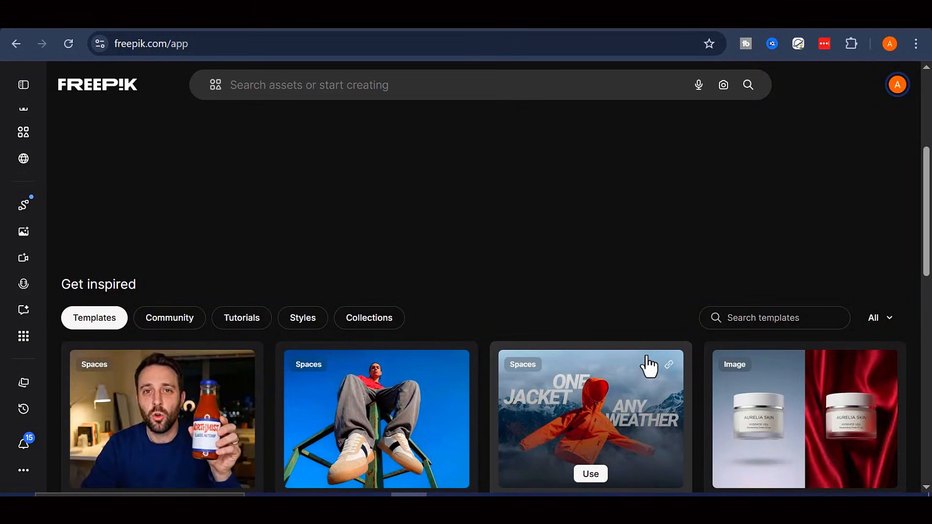
scroll(666, 368, "down", 2)
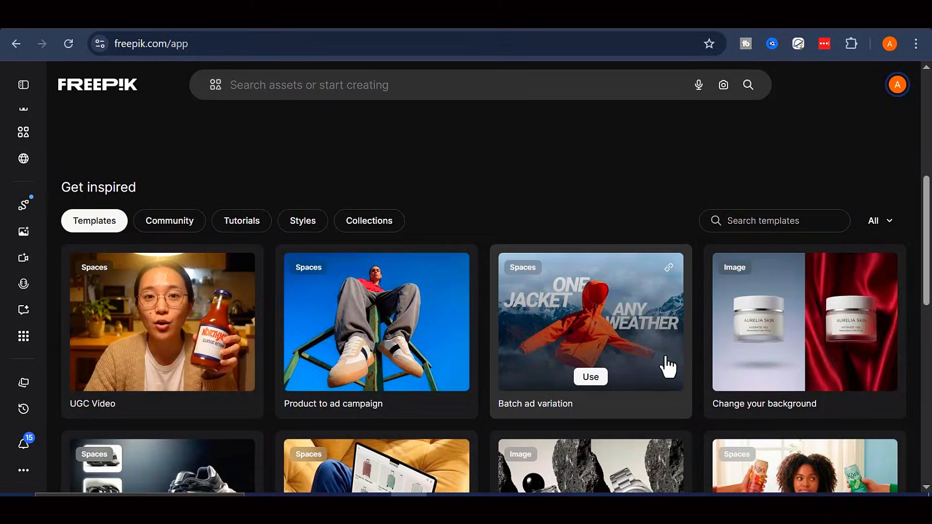
scroll(667, 367, "up", 8)
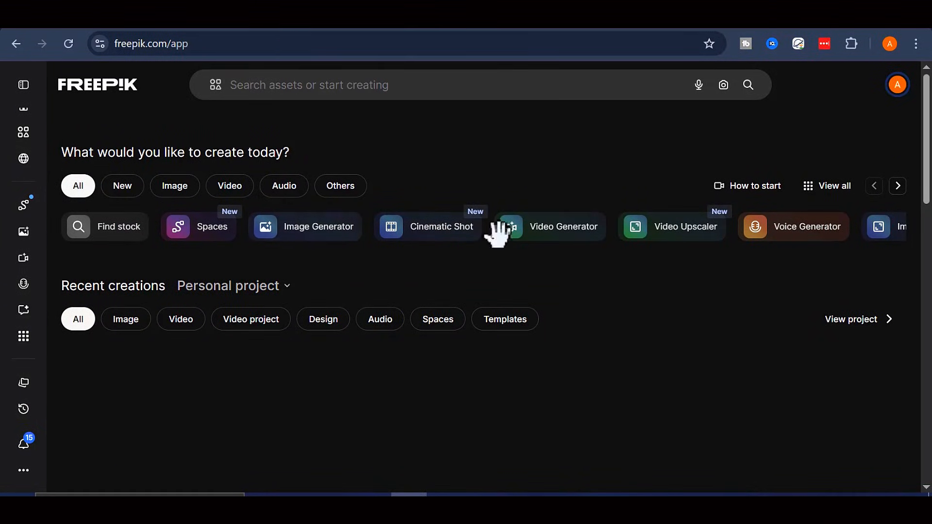
scroll(407, 278, "down", 2)
scroll(407, 278, "down", 4)
mouse_move(308, 350)
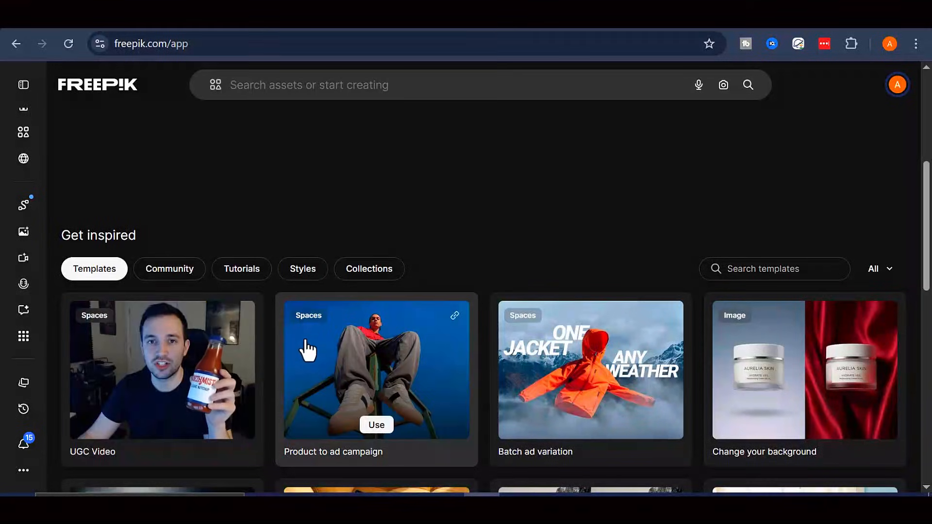
scroll(438, 344, "down", 2)
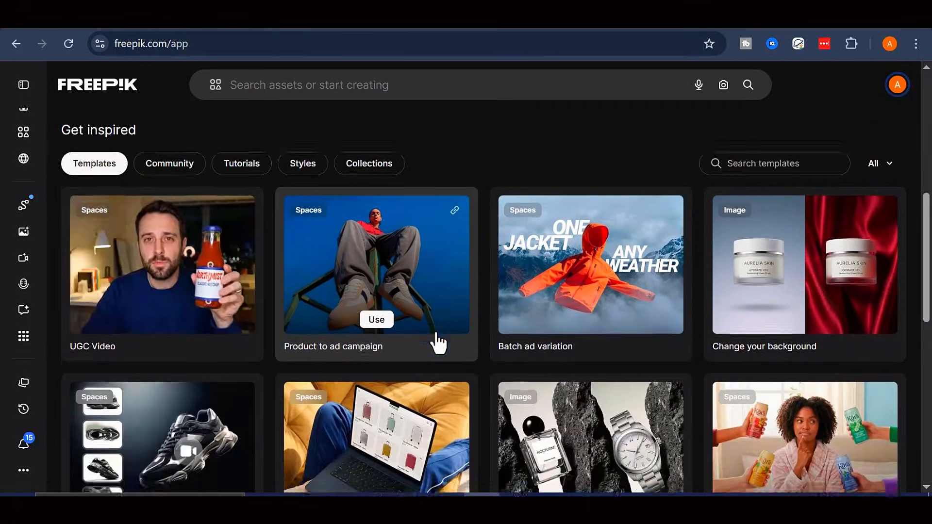
scroll(418, 342, "up", 8)
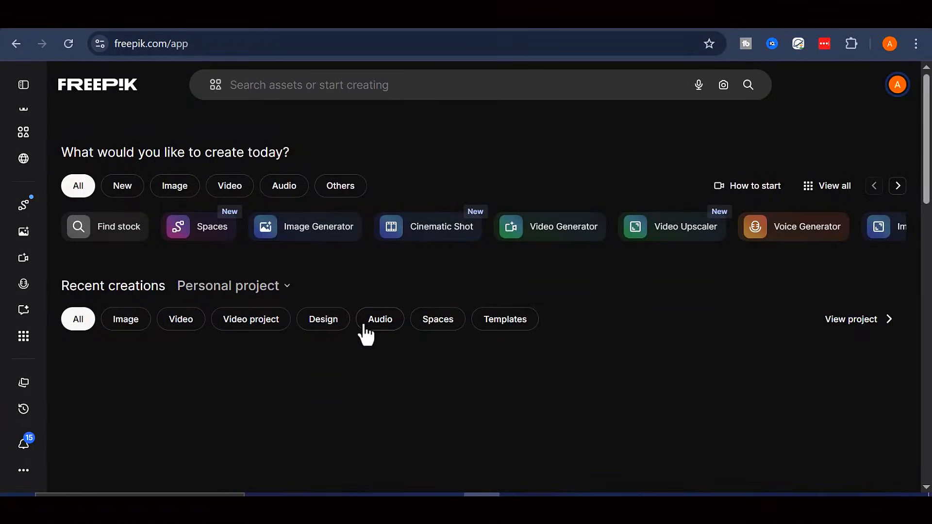
left_click(24, 86)
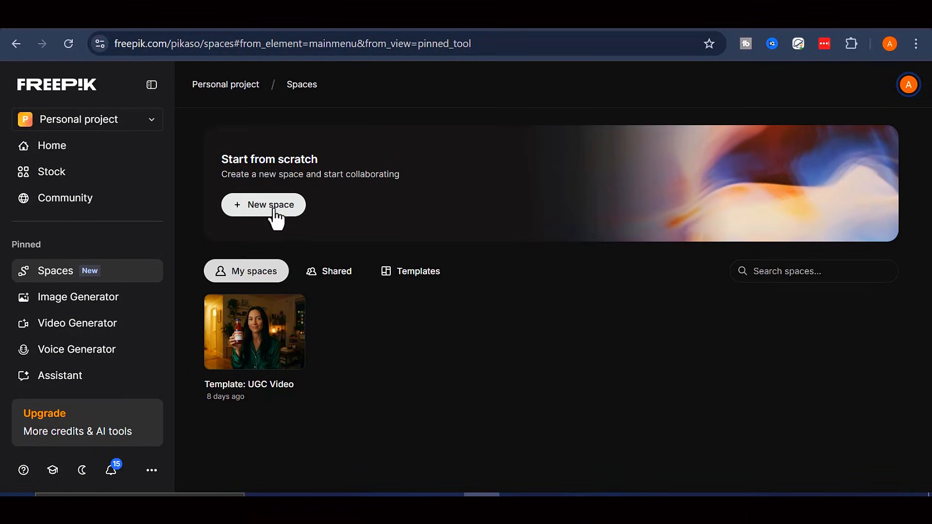
Create a new space, skip the Welcome tour, and collapse the sidebar
left_click(284, 208)
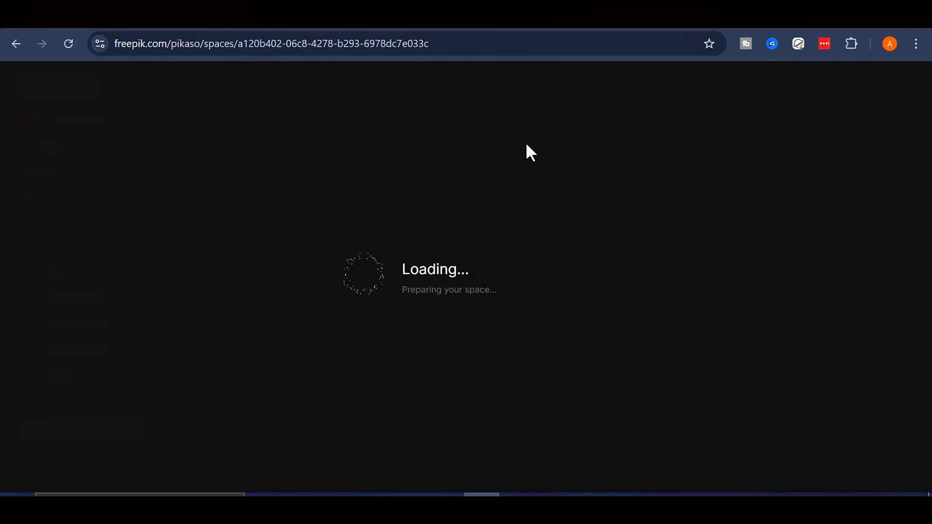
left_click(474, 404)
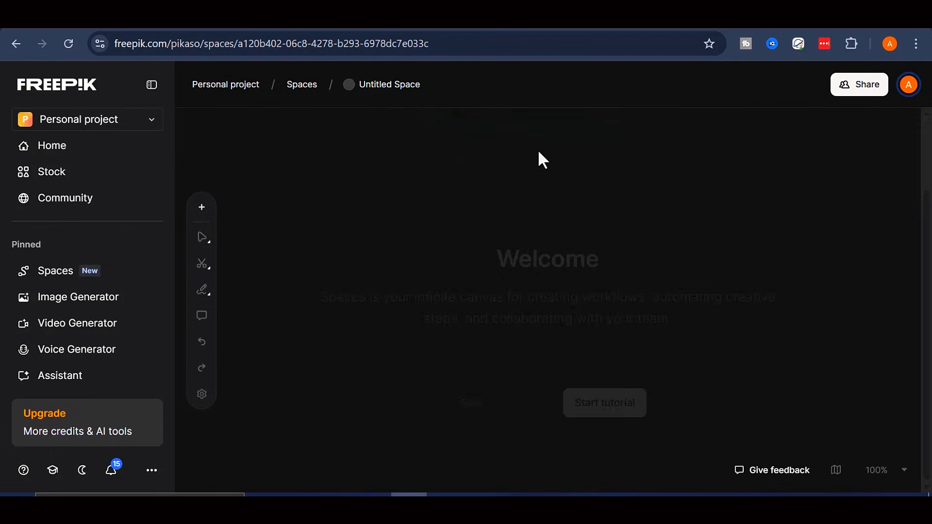
left_click(152, 84)
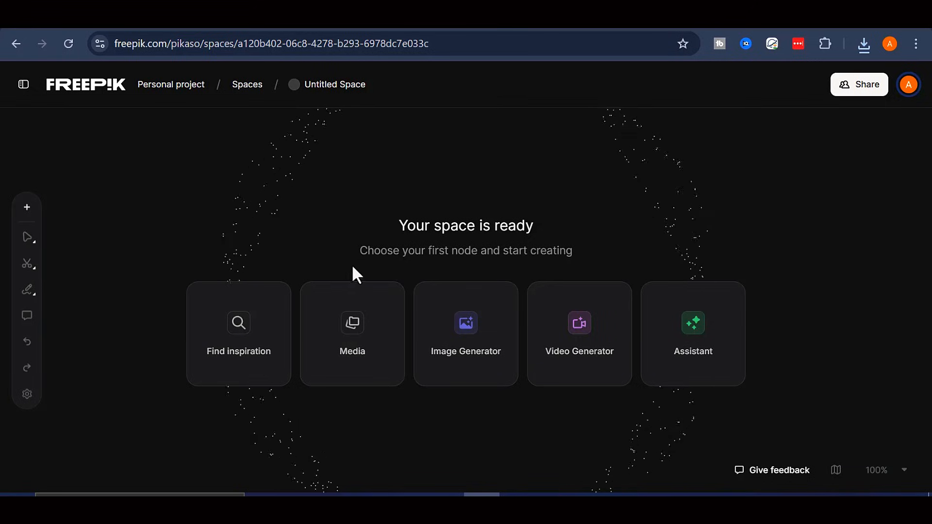
Start the space with a Media node and upload the rust-sweater selfie portrait photo
left_click(351, 350)
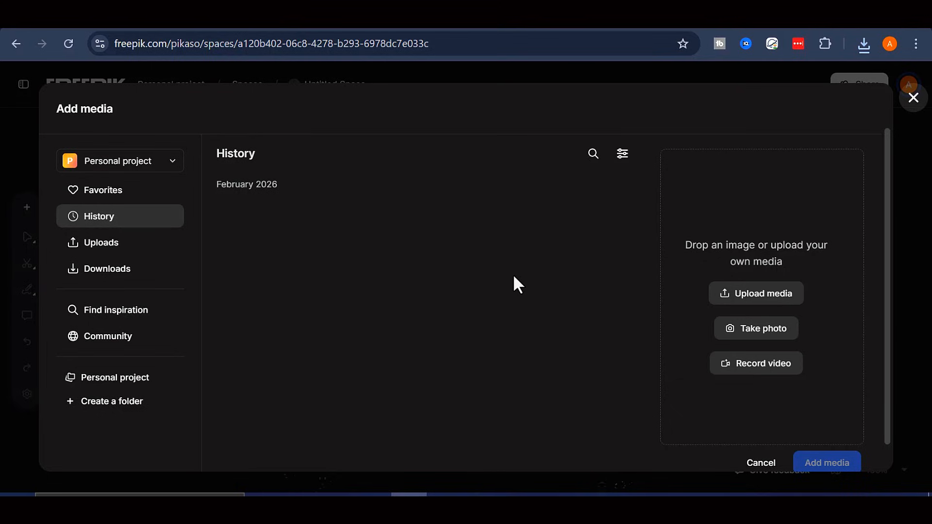
left_click(764, 294)
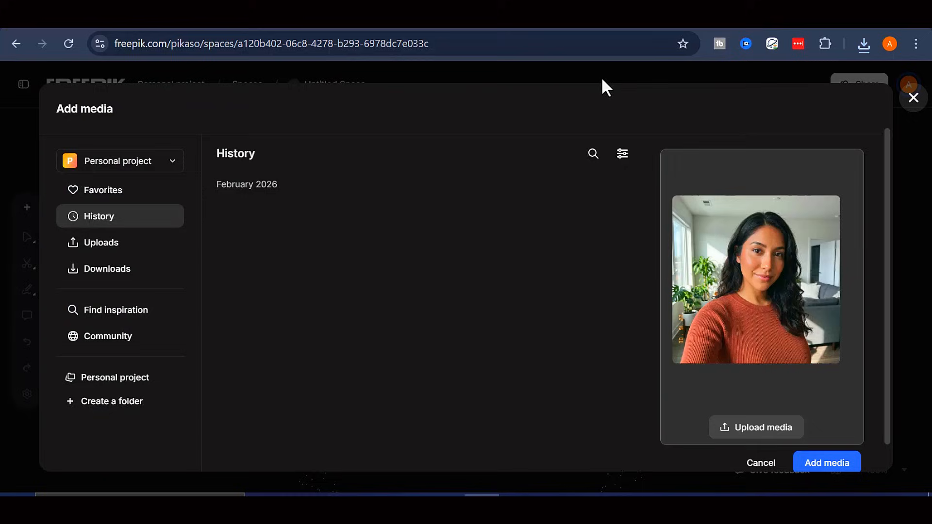
scroll(728, 286, "down", 1)
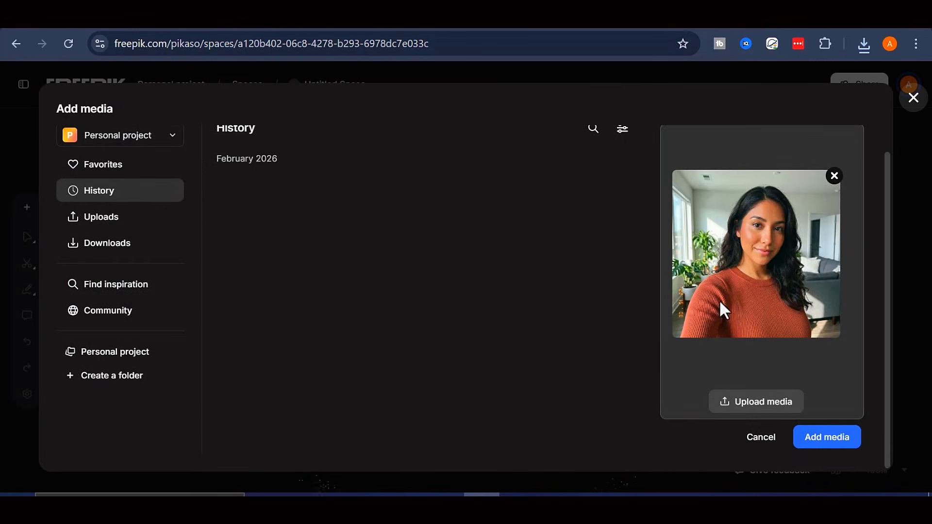
scroll(748, 272, "up", 1)
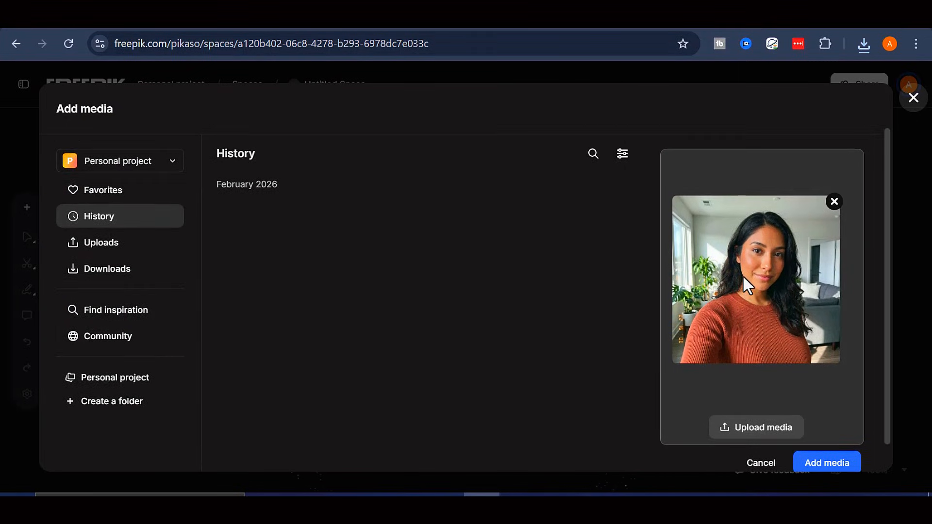
scroll(549, 287, "down", 1)
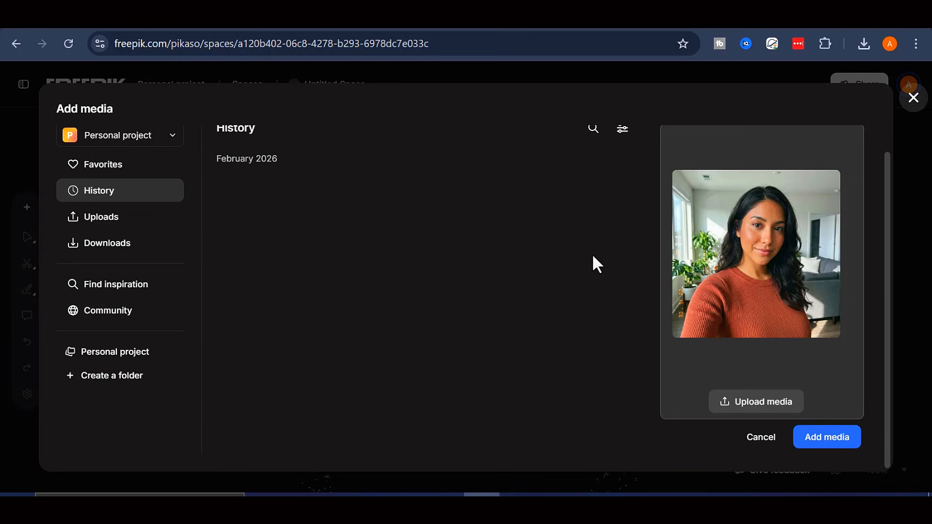
scroll(545, 311, "up", 1)
scroll(545, 311, "down", 1)
Add the portrait as Creation #1, shift it left, and add List #1 beside it
left_click(803, 436)
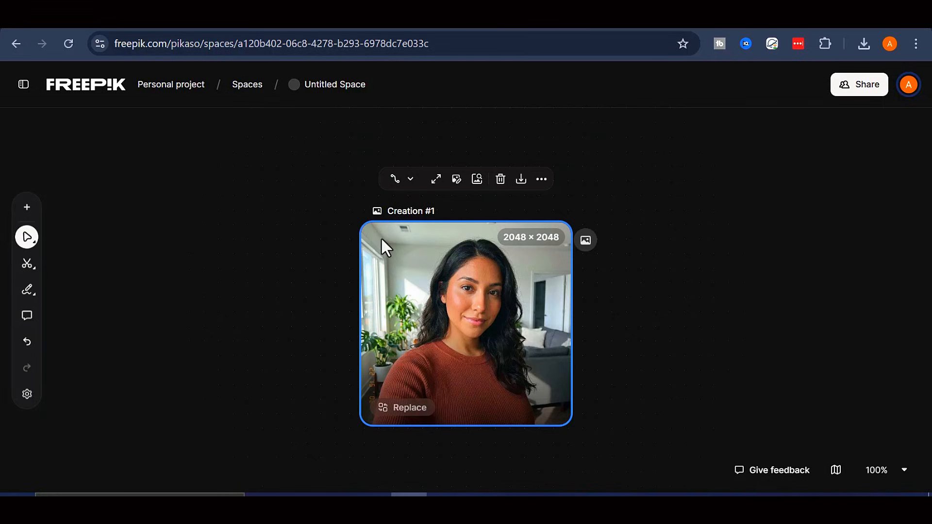
left_click_drag(443, 273, 340, 273)
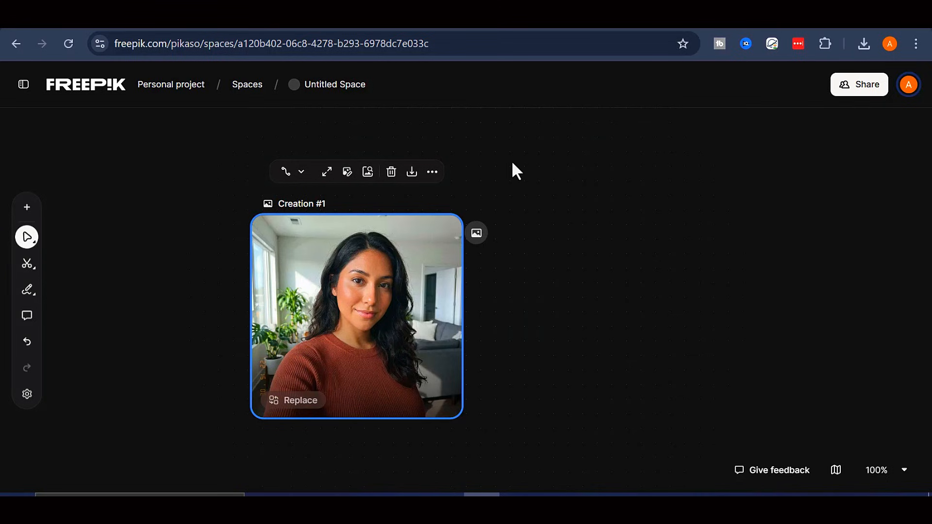
double_click(577, 266)
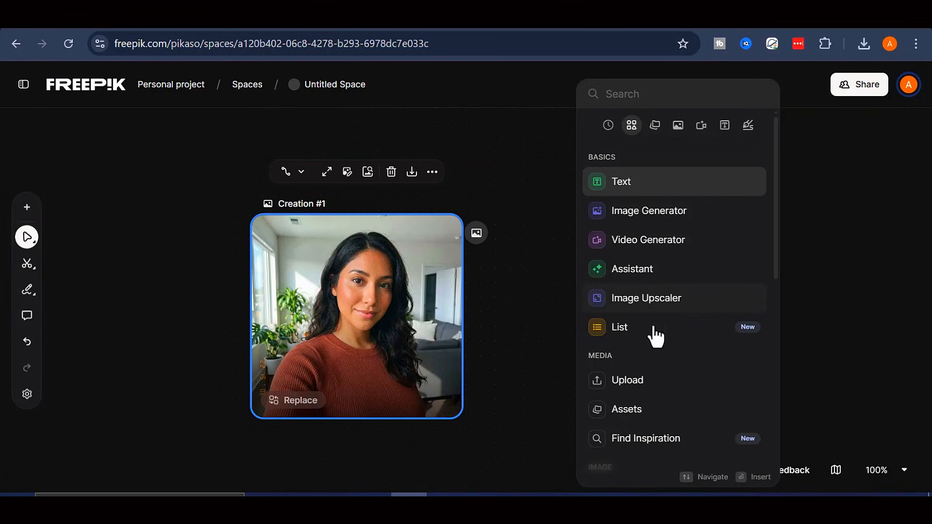
mouse_move(641, 339)
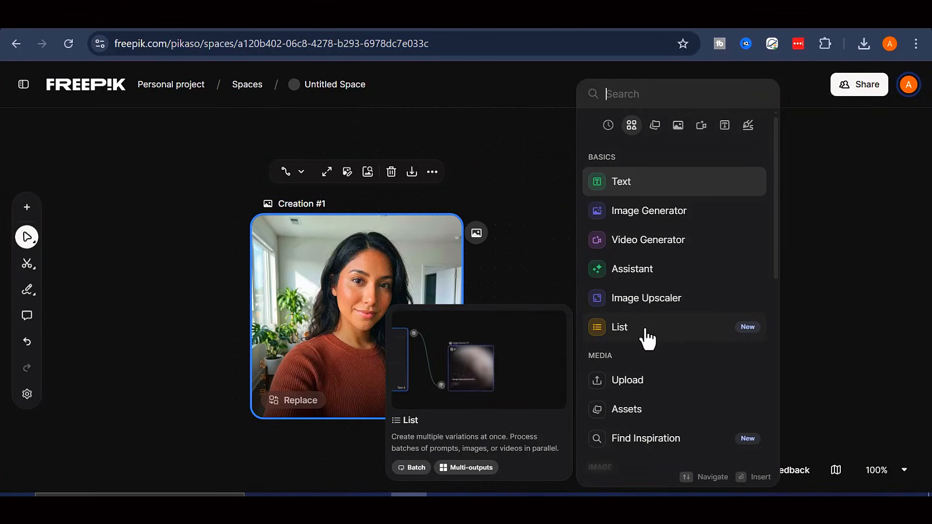
left_click(646, 331)
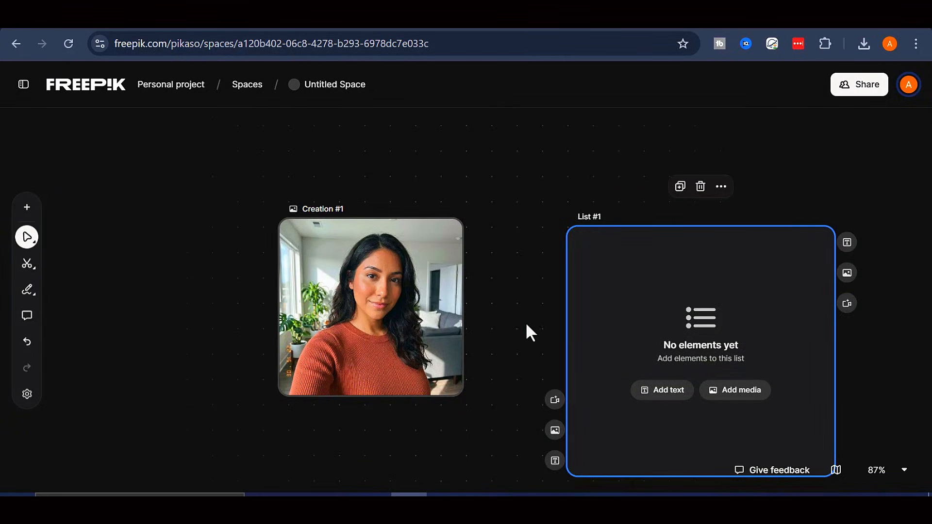
Add List #2 to the right and line List #1 up level with it
left_click_drag(527, 325, 442, 325)
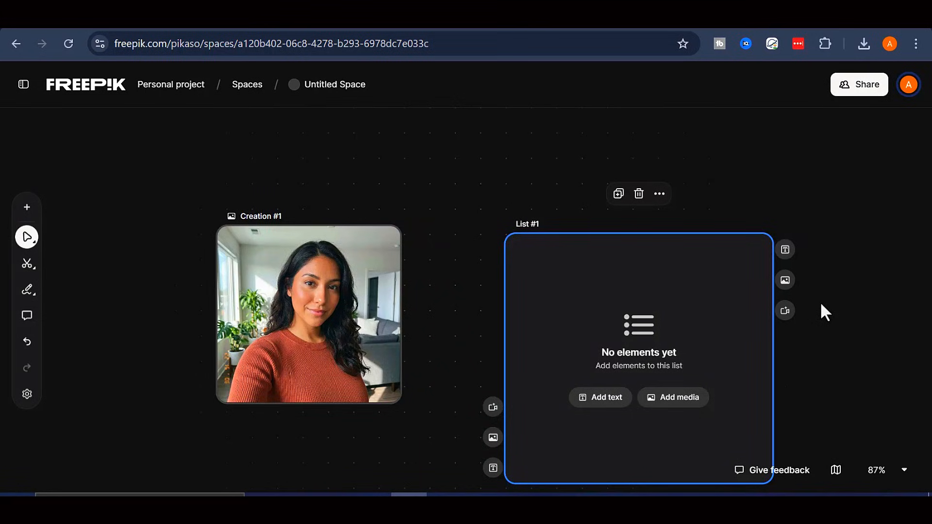
scroll(820, 302, "down", 2)
scroll(820, 302, "down", 1)
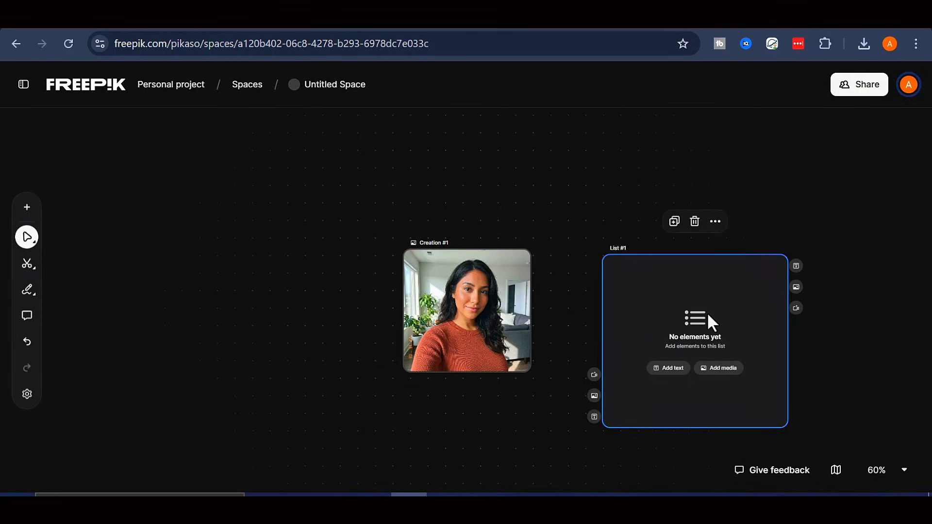
left_click_drag(561, 223, 367, 241)
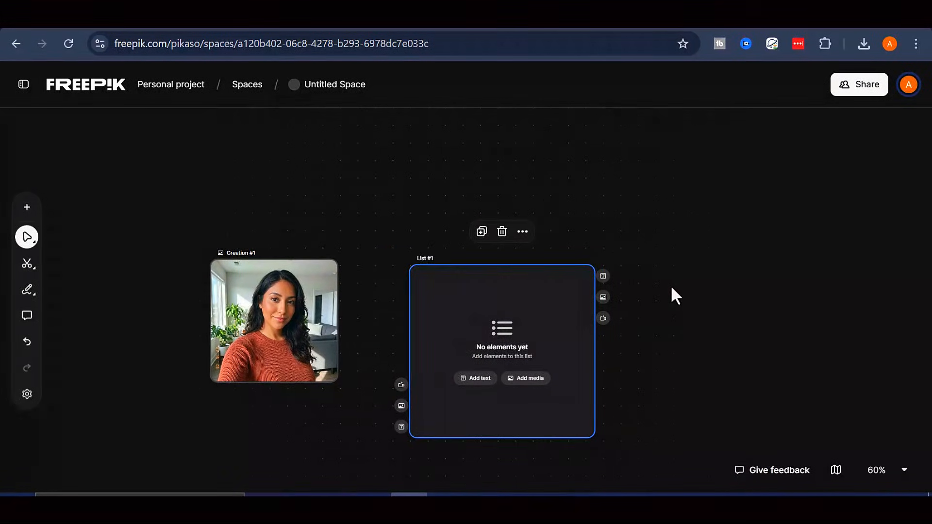
double_click(719, 287)
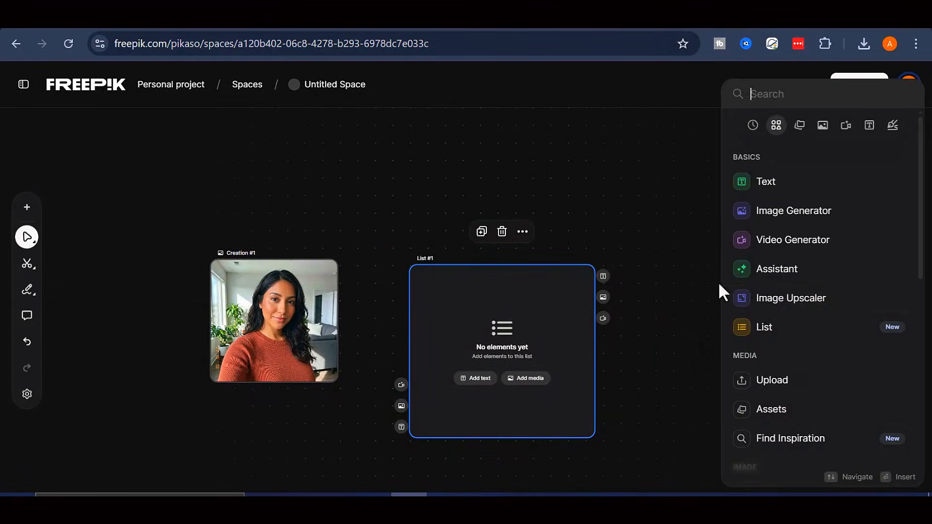
left_click(766, 327)
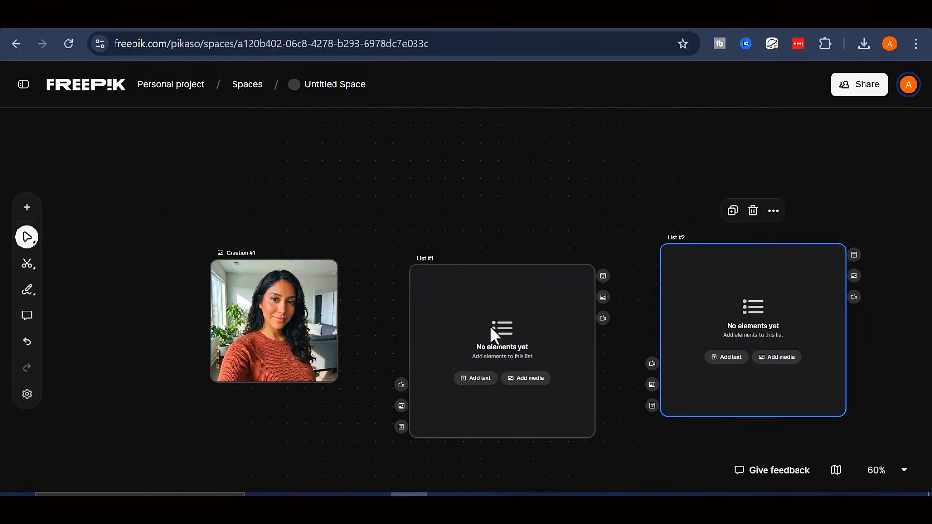
left_click_drag(489, 325, 494, 308)
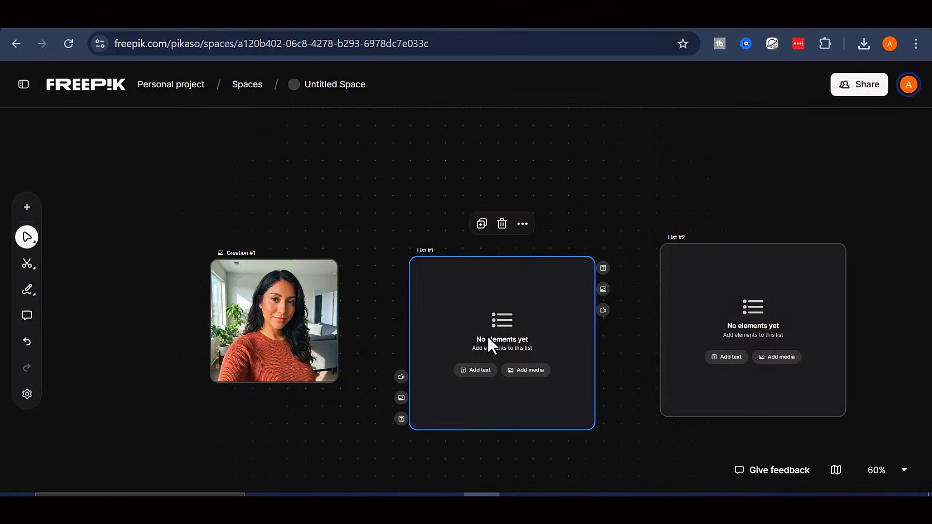
Add a text item to List #1 and open it to check its contents
scroll(488, 335, "up", 3)
scroll(488, 336, "down", 3)
scroll(486, 339, "down", 3)
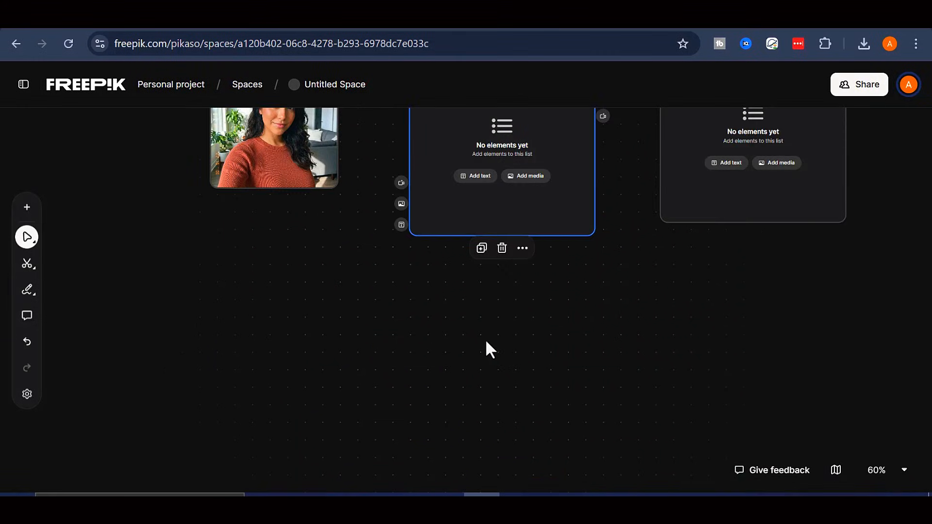
scroll(486, 341, "up", 3)
scroll(495, 340, "up", 3)
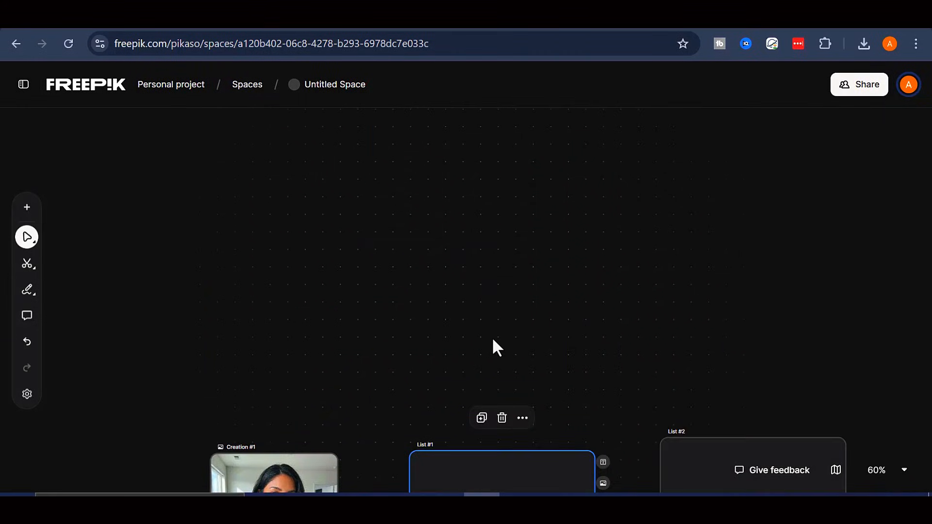
scroll(493, 345, "down", 6)
scroll(493, 347, "up", 3)
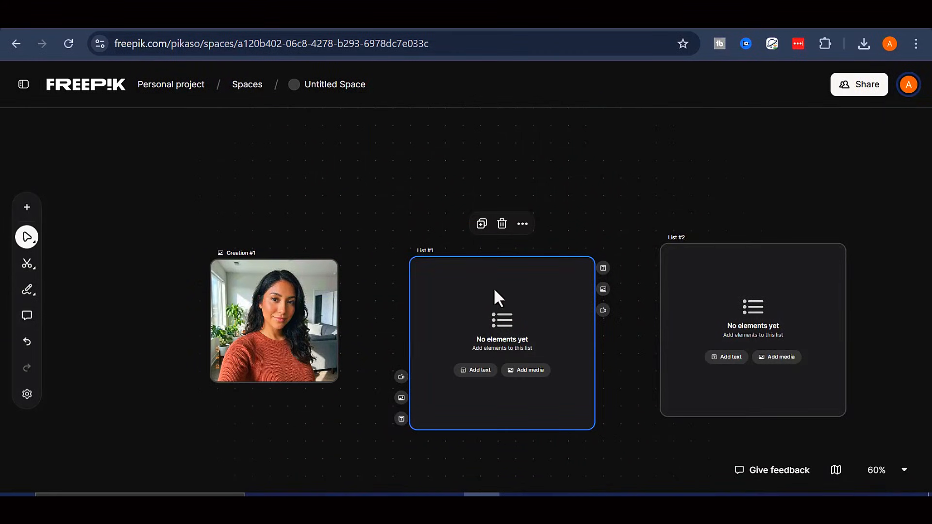
left_click(471, 370)
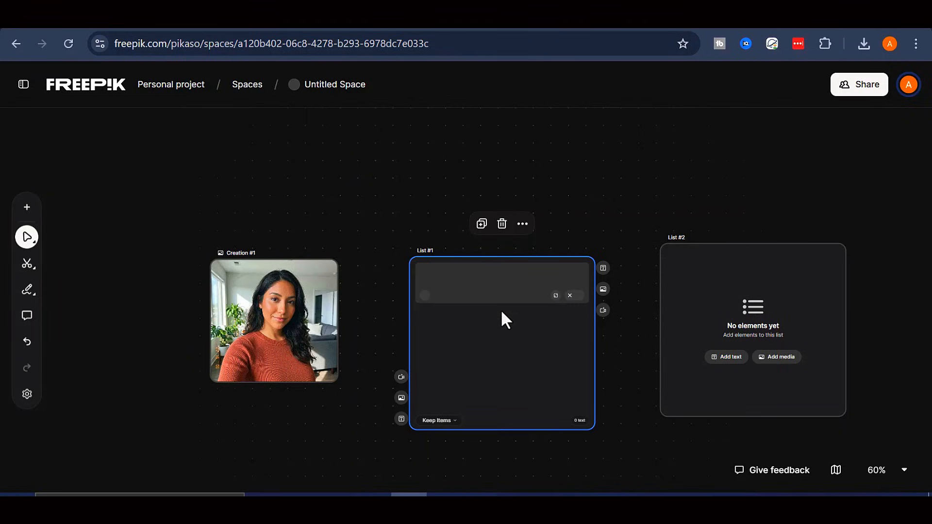
right_click(458, 272)
left_click(450, 273)
double_click(451, 273)
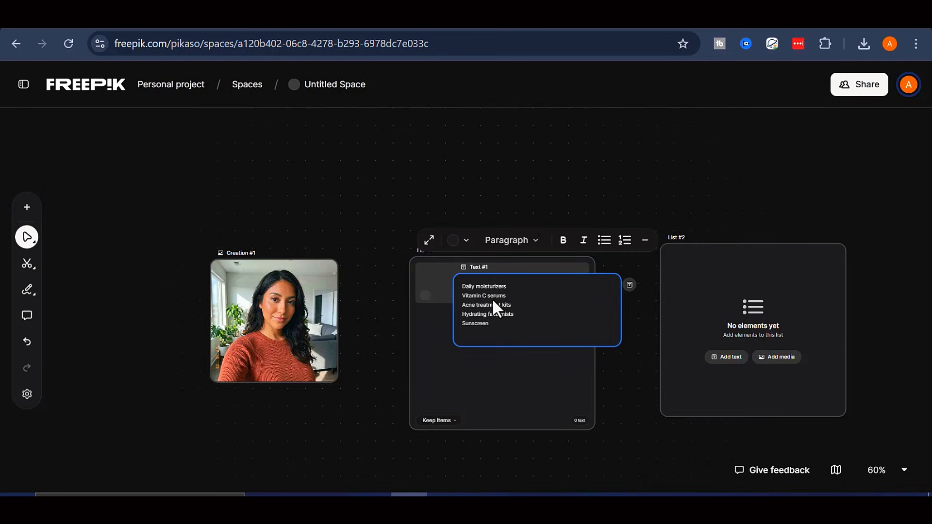
left_click(438, 302)
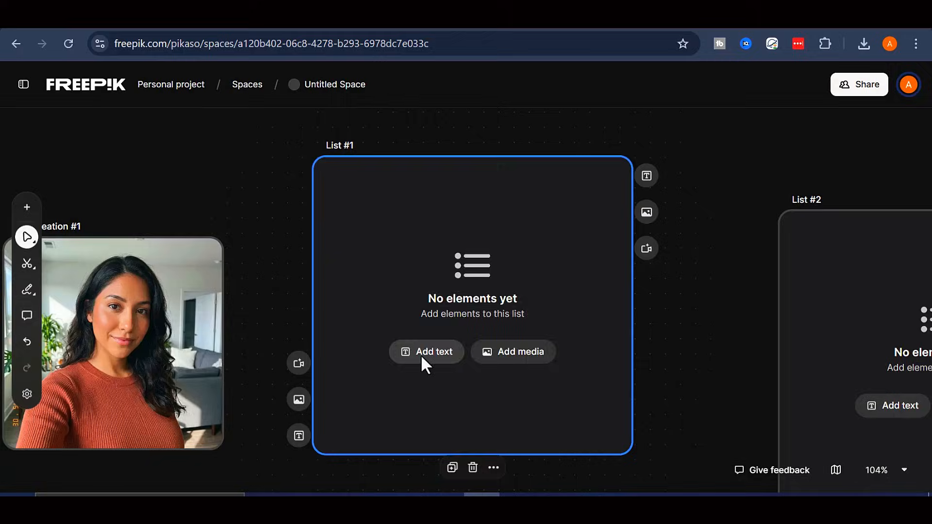
Paste Daily moisturizers, Vitamin C serums, Acne treatment kits, Hydrating face mists, Sunscreen into List #1's text item
left_click(420, 353)
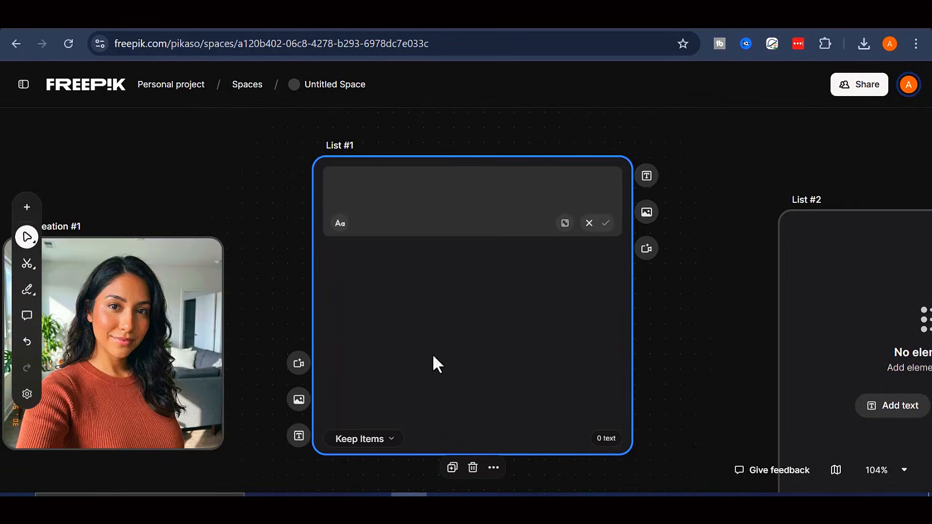
left_click(565, 223)
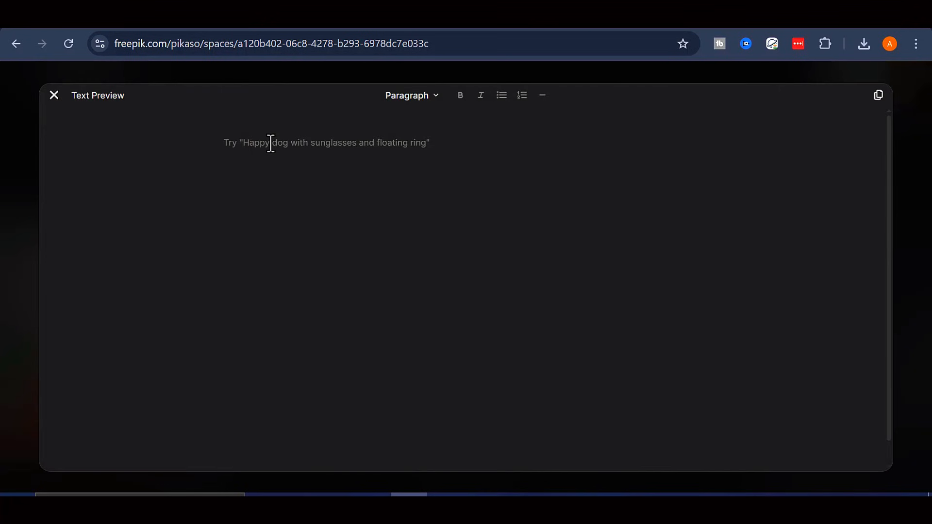
right_click(270, 141)
left_click(322, 295)
left_click(54, 95)
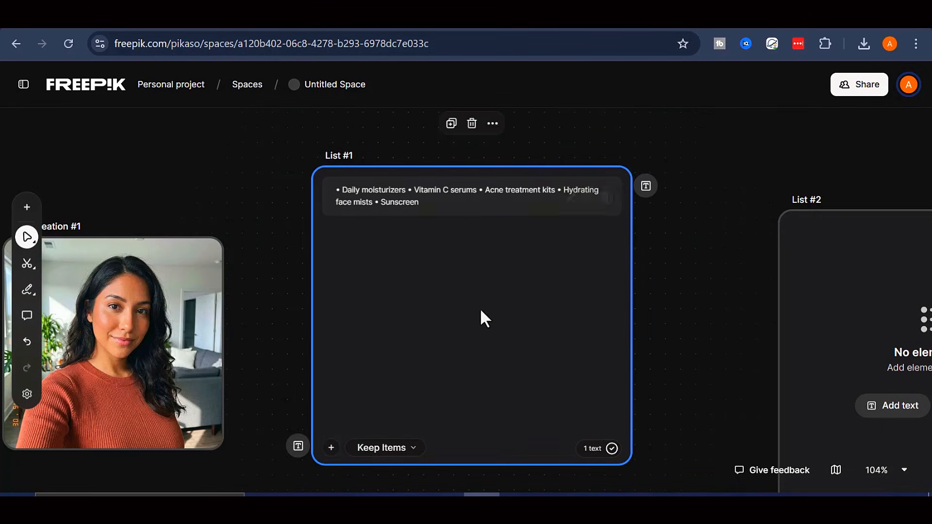
Nudge List #1 left and rearrange the list nodes on the canvas
left_click_drag(488, 303, 467, 307)
left_click_drag(634, 296, 566, 298)
left_click_drag(781, 294, 652, 268)
scroll(531, 272, "down", 4)
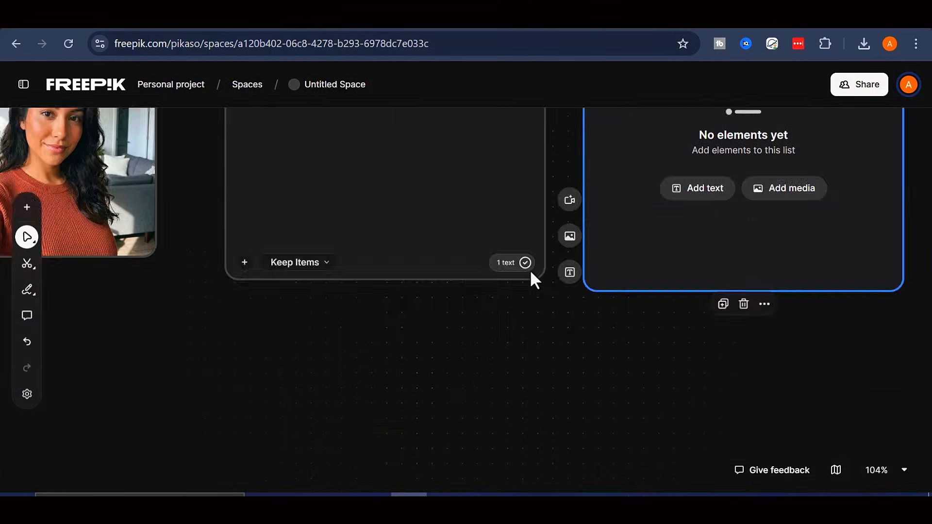
scroll(533, 278, "up", 4)
scroll(532, 277, "down", 3)
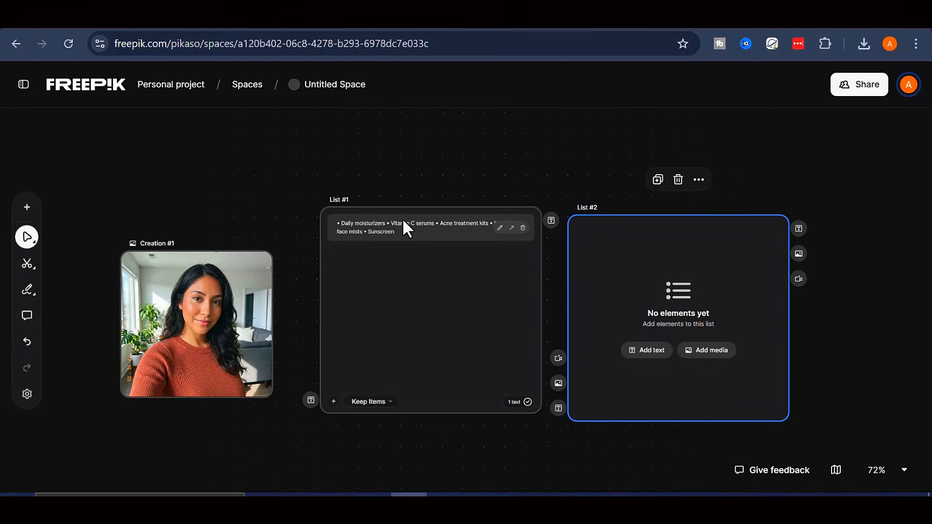
Paste the five UGC scene prompts into a new text item in List #2
left_click(648, 340)
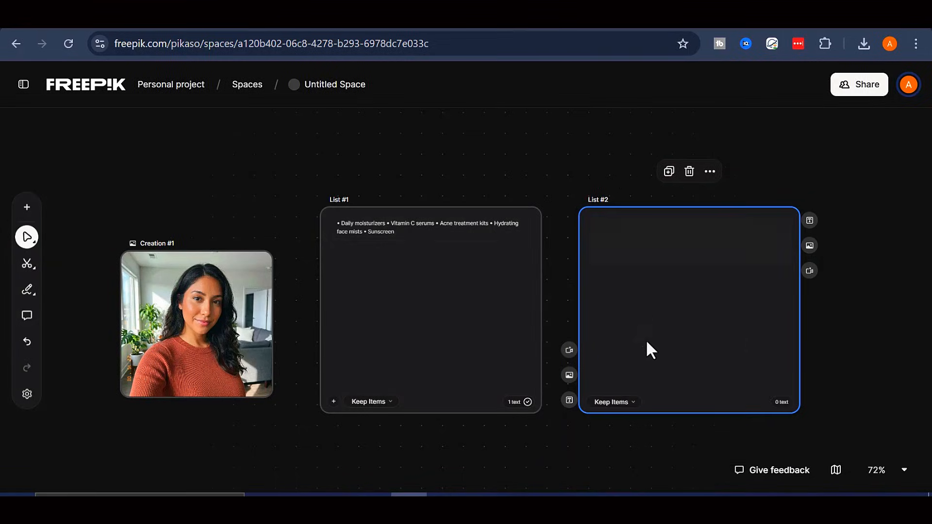
left_click(753, 256)
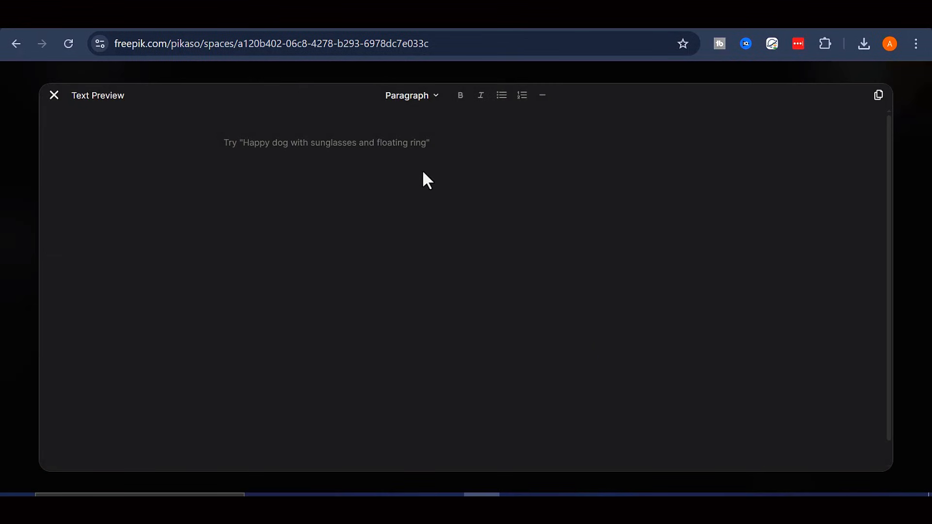
right_click(321, 146)
left_click(368, 296)
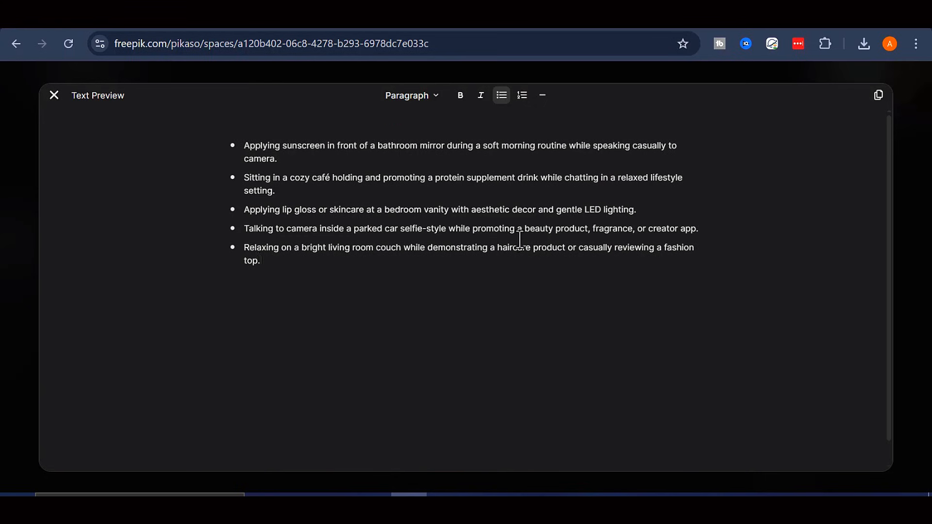
left_click(54, 96)
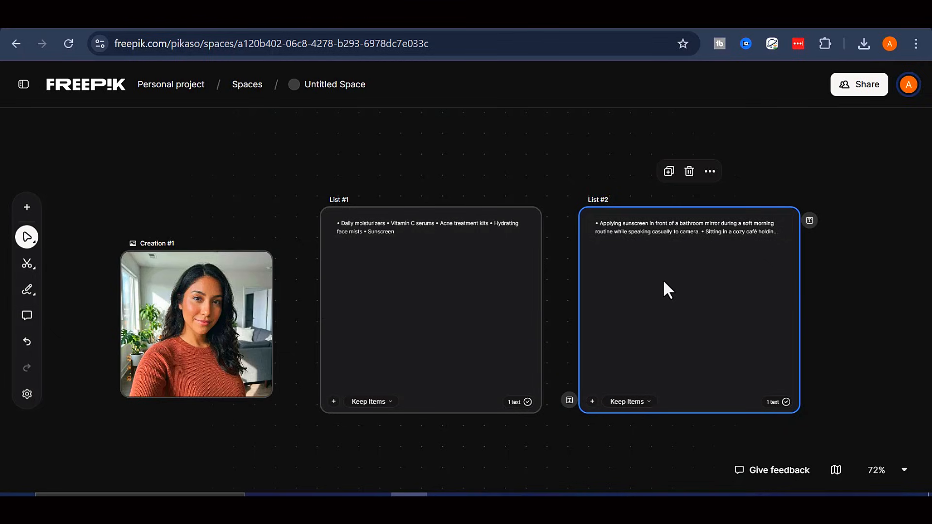
Shrink List #2 and move it down and slightly left
left_click(555, 320)
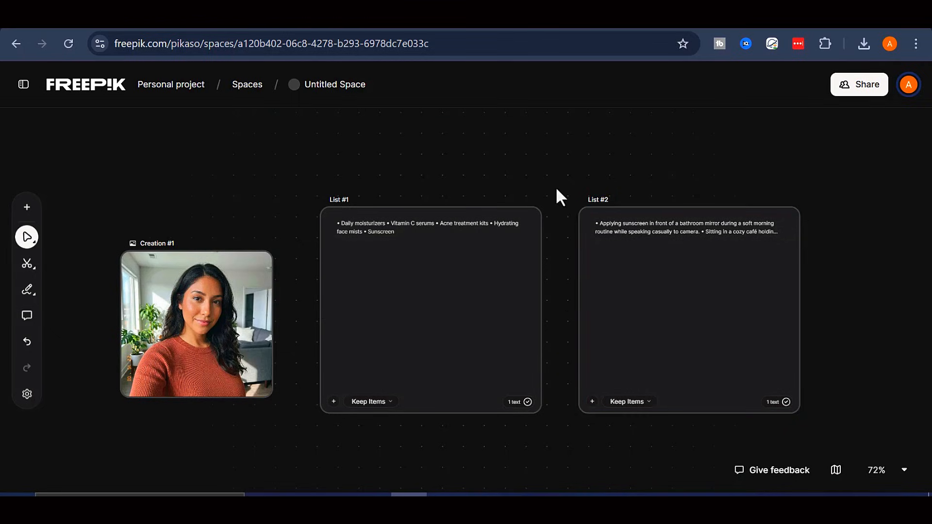
scroll(560, 312, "up", 3)
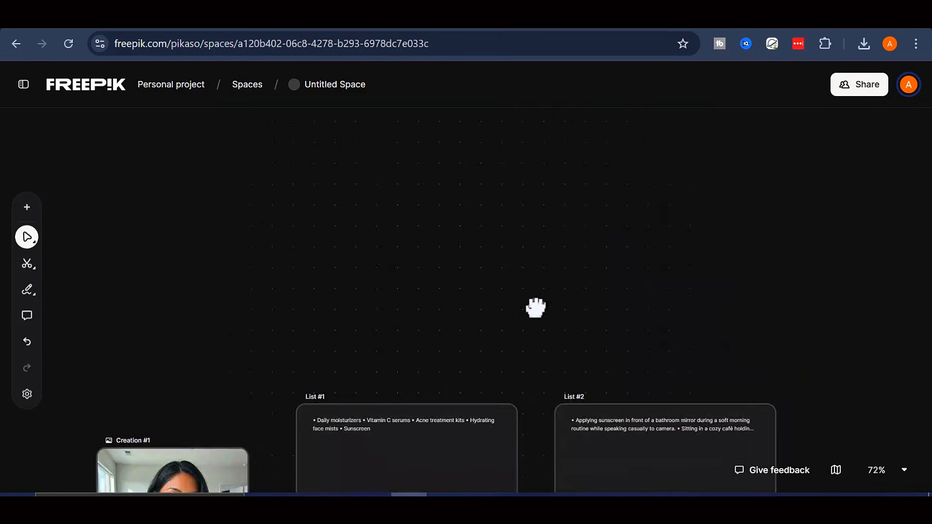
scroll(584, 167, "down", 2)
scroll(563, 340, "down", 1)
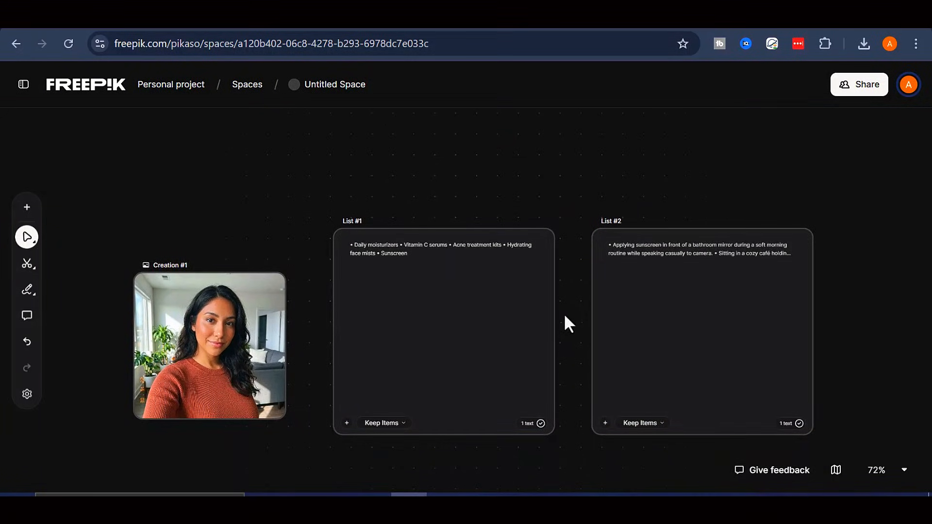
left_click(679, 362)
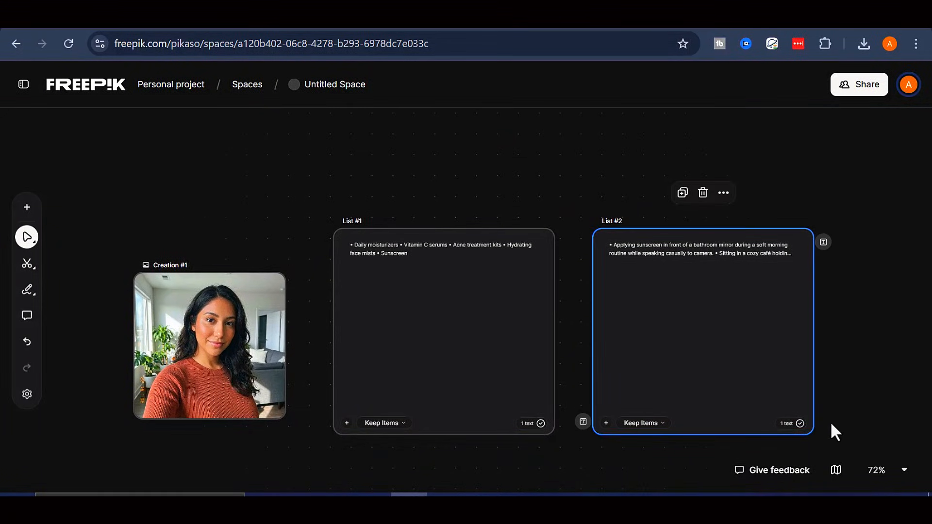
left_click_drag(815, 429, 775, 406)
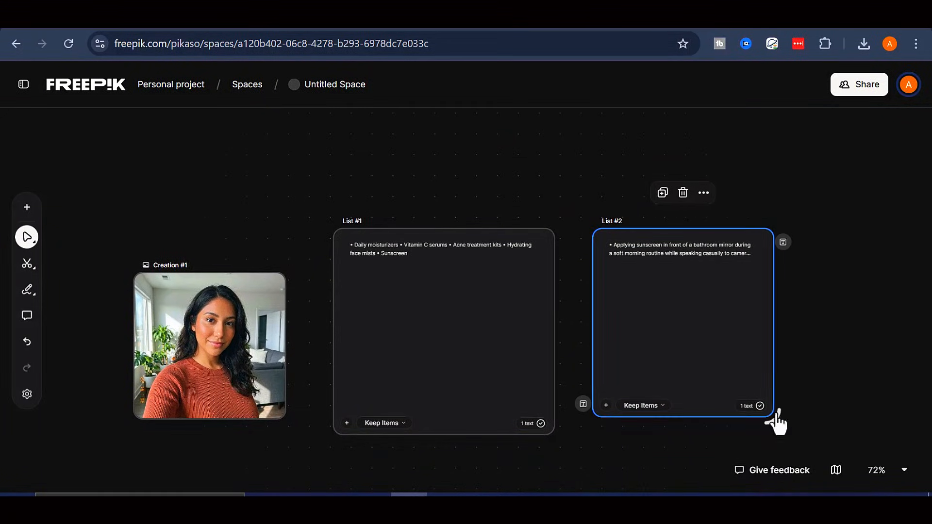
left_click(549, 430)
left_click(628, 362)
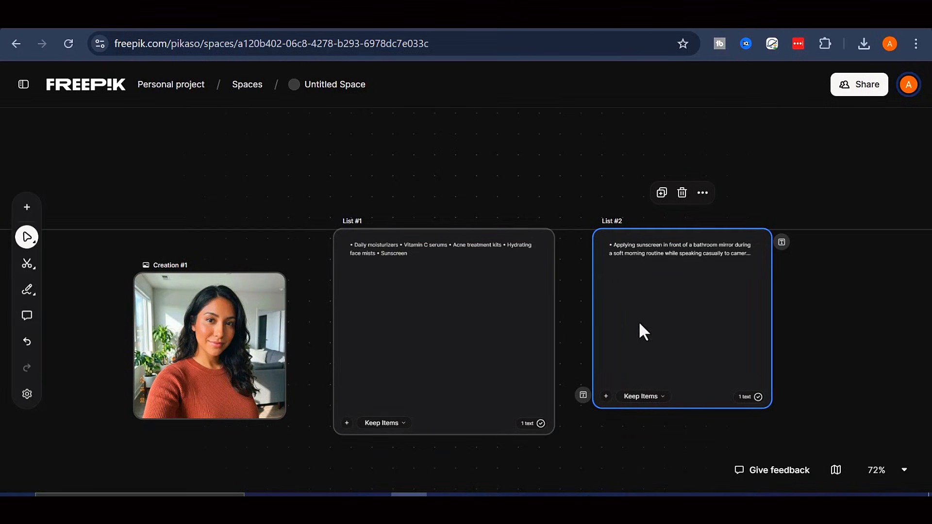
left_click_drag(639, 321, 622, 413)
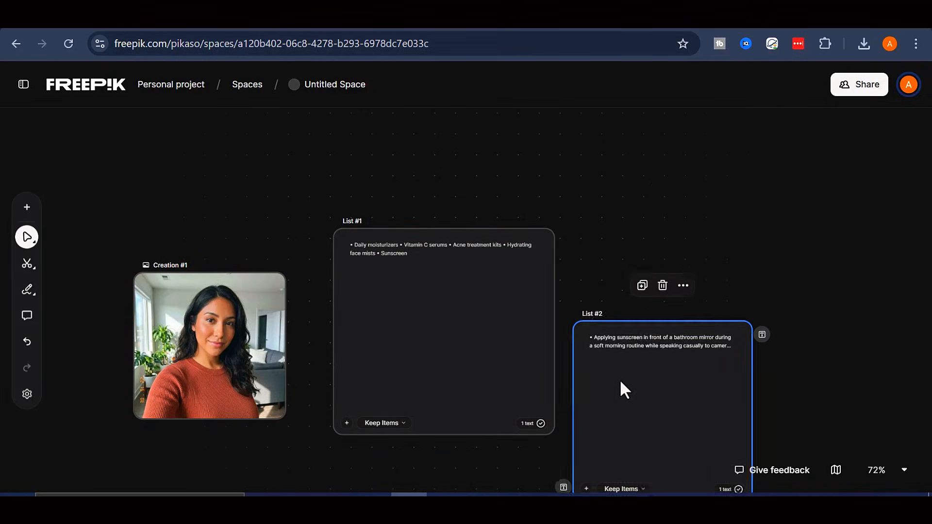
Zoom the canvas out to 50% and place List #2 below List #1
left_click(895, 470)
left_click(832, 353)
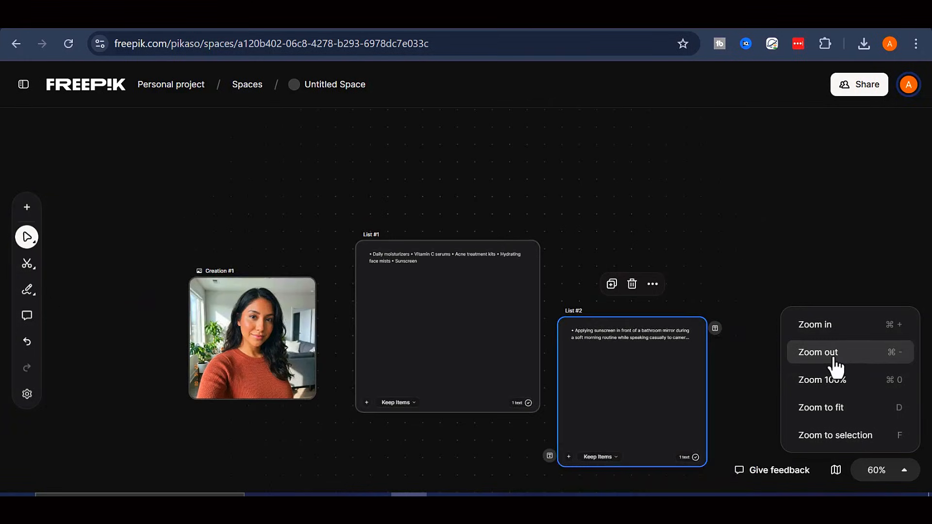
left_click(900, 357)
left_click(901, 358)
left_click_drag(628, 373, 440, 457)
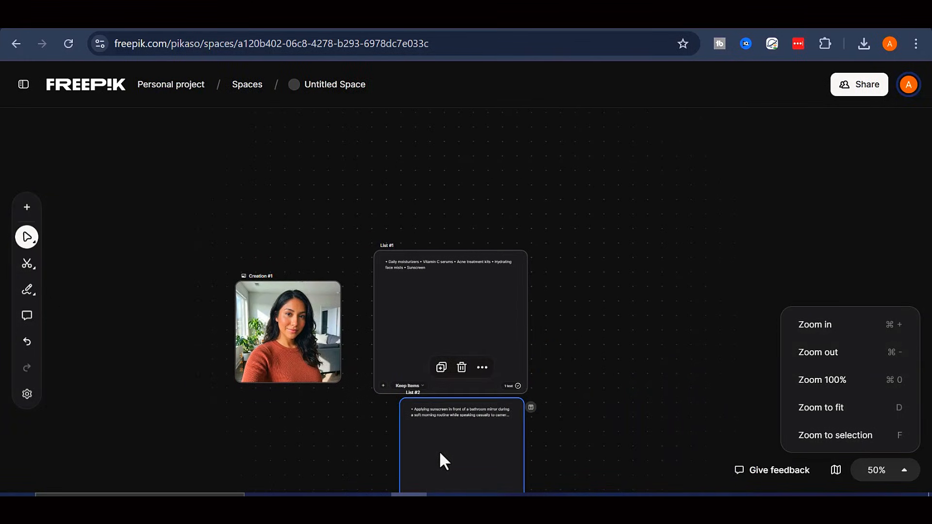
left_click_drag(618, 357, 622, 276)
Add an Assistant node with the pasted UGC creator prompt, keeping GPT-5 Mini as model
double_click(608, 215)
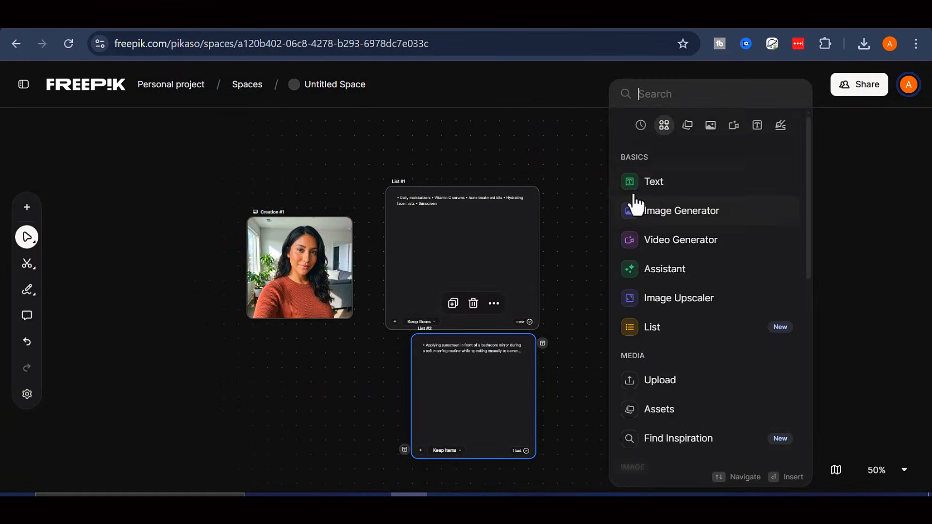
left_click(679, 274)
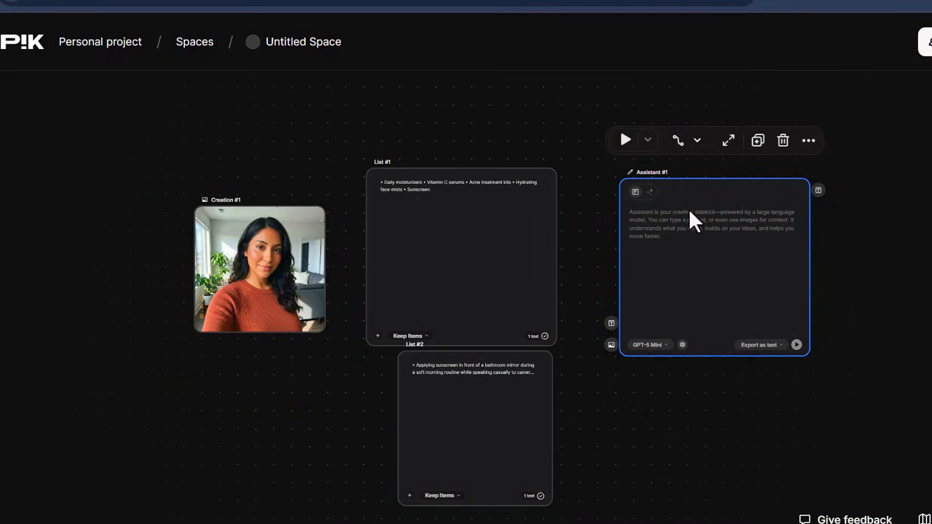
type("A 24-year-old Latina female content creator with long smooth dark hair, warm glowing skin, and a soft feminine hourglass presence is captured from the waist up in a close framing. She wears a stylish fitted casual top with a relaxed, confident expression, appearing natural and approachable like a real UGC influencer. She is authentically holding and showcasing (product) while (scene), creating a genuine lifestyle moment rather than a posed advertisement. She appears relaxed and relatable, like a creator sharing a product she truly enjoys. The product is clearly visible and in focus. Natural soft lighting, phone camera style capture, candid moment, unposed lifestyle photography, photorealistic, high quality, 4K, authentic advertising aesthetic, realistic skin texture, soft natural shadows, clean professional product placement.")
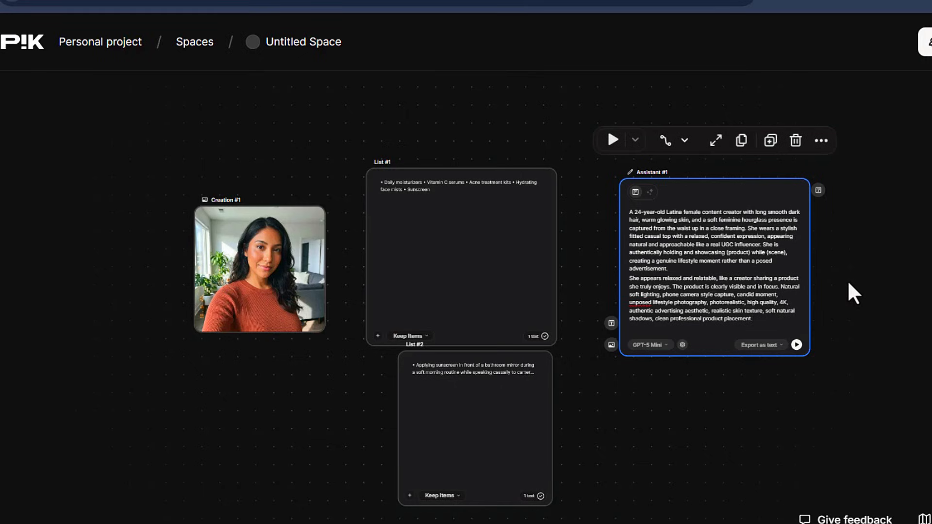
left_click_drag(853, 275, 837, 284)
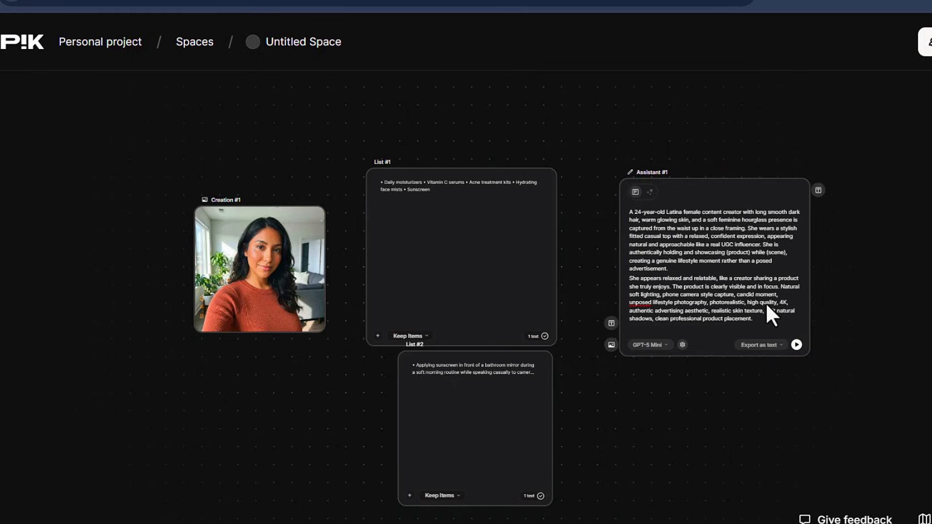
left_click(662, 345)
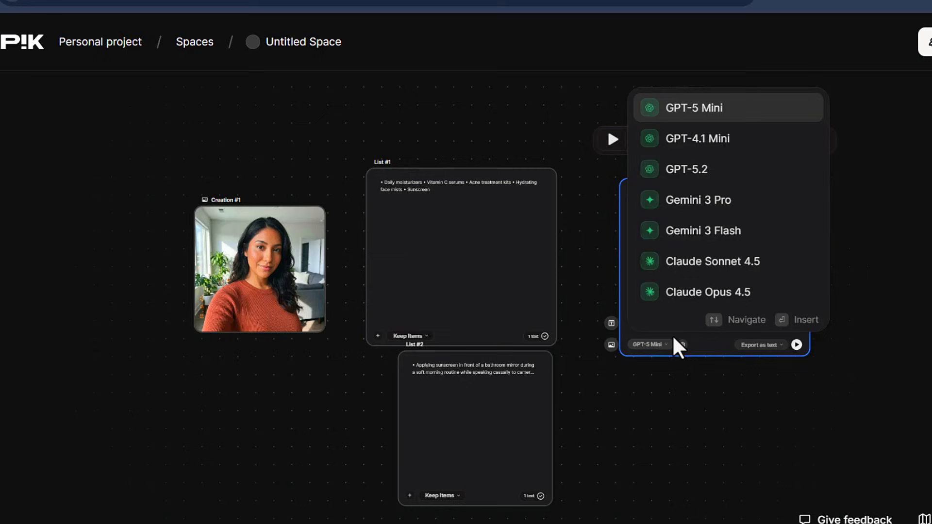
left_click(735, 109)
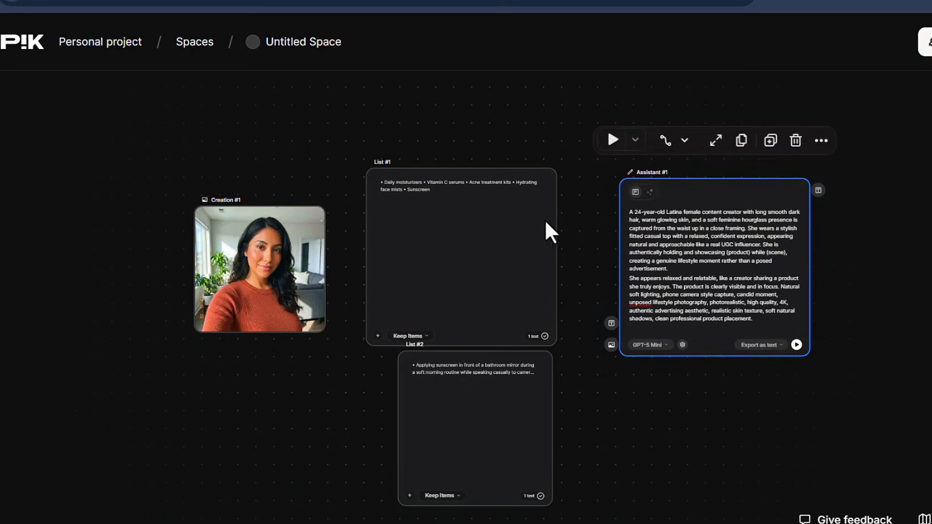
Connect List #1 and List #2 as inputs to Assistant #1
left_click_drag(490, 409, 490, 416)
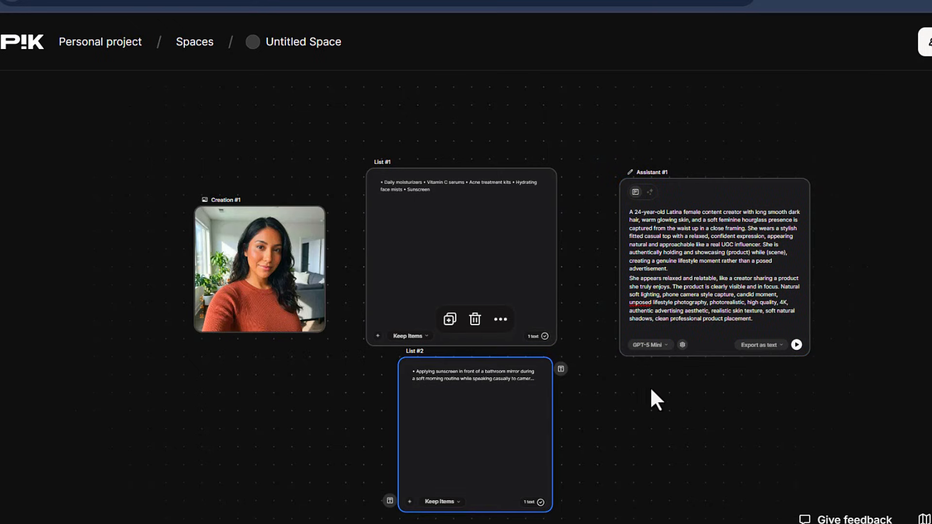
left_click(381, 96)
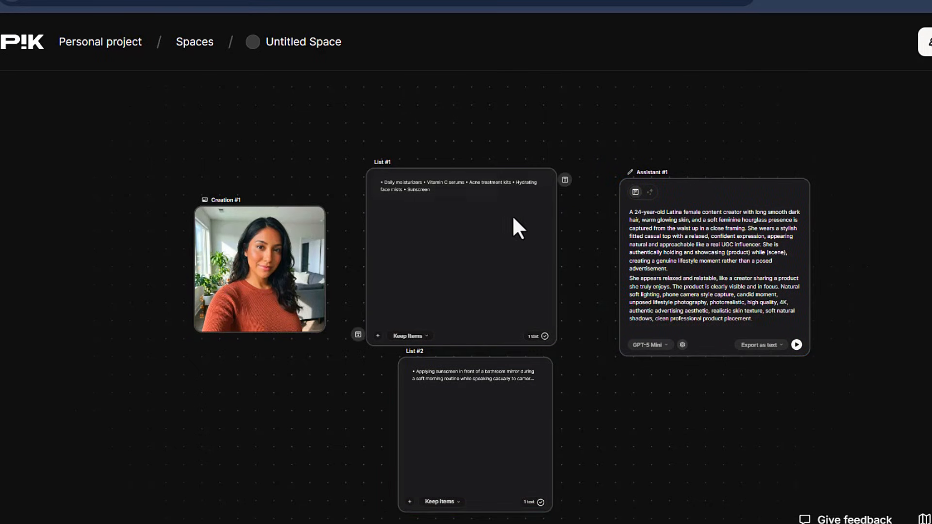
left_click_drag(566, 180, 590, 244)
left_click_drag(604, 315, 608, 319)
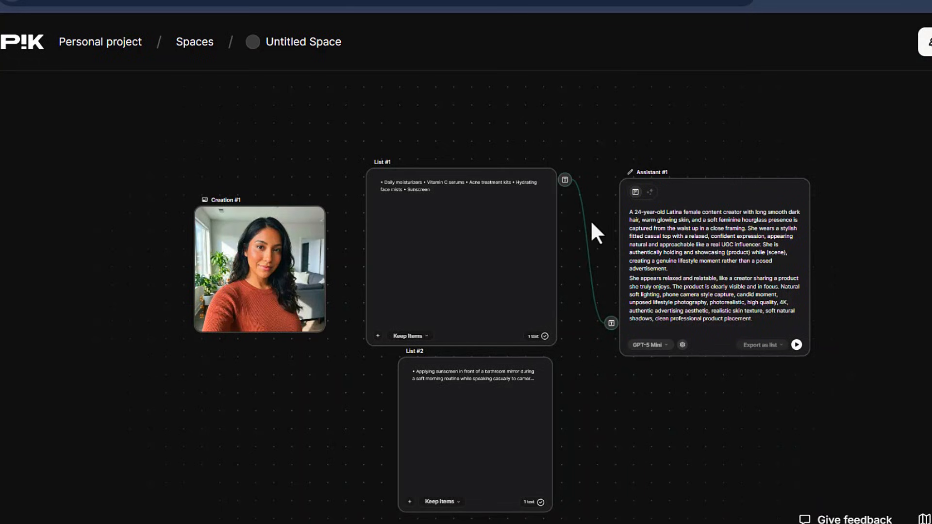
left_click_drag(561, 370, 608, 325)
Zoom in and pan across the nodes to review List #2's content
left_click(931, 519)
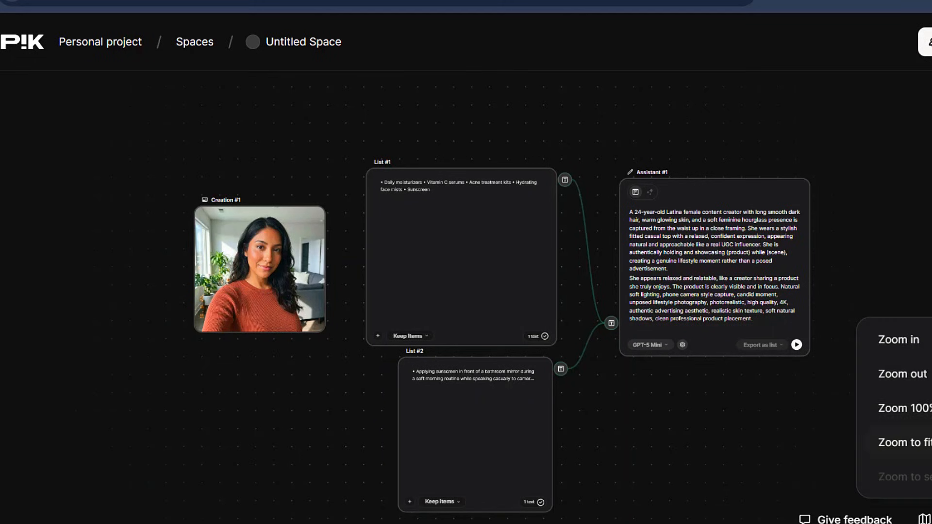
left_click(923, 340)
left_click(923, 340)
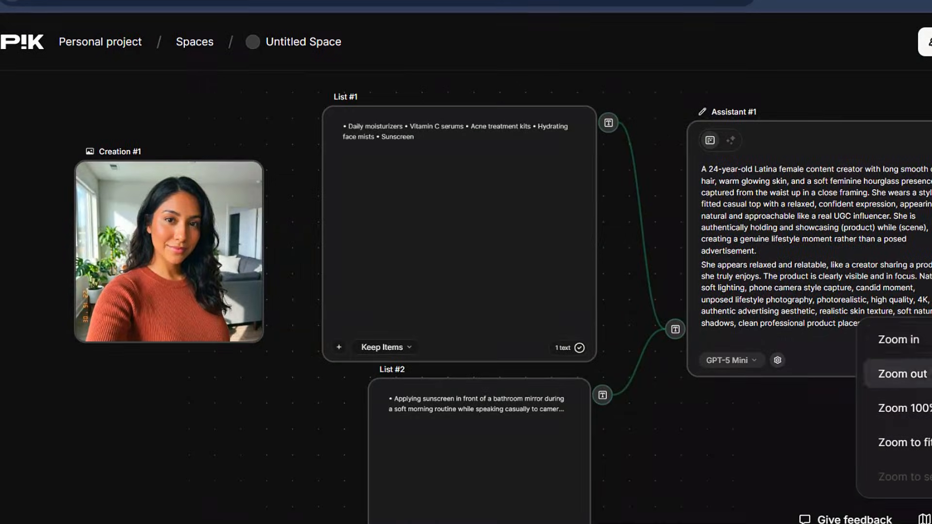
left_click(737, 437)
scroll(744, 434, "up", 3)
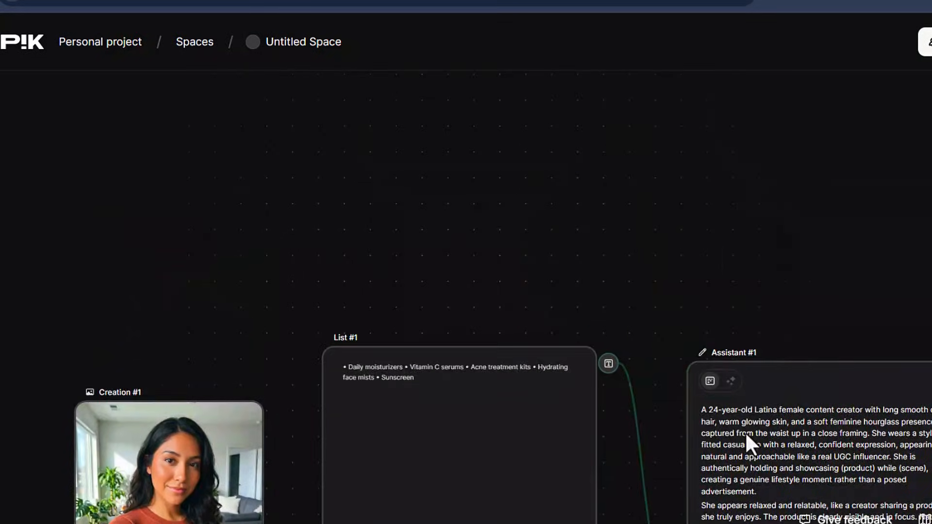
left_click_drag(738, 427, 662, 270)
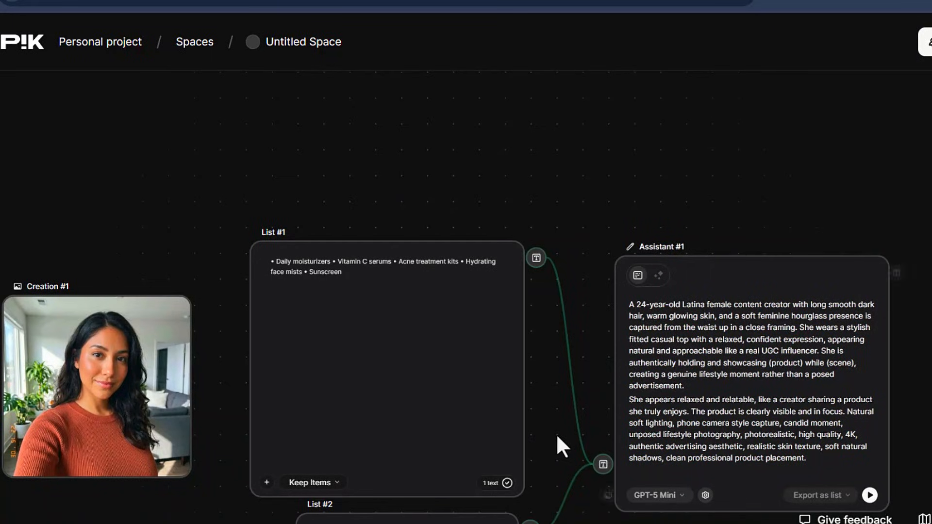
left_click_drag(551, 439, 565, 326)
scroll(567, 335, "up", 1)
scroll(586, 368, "down", 2)
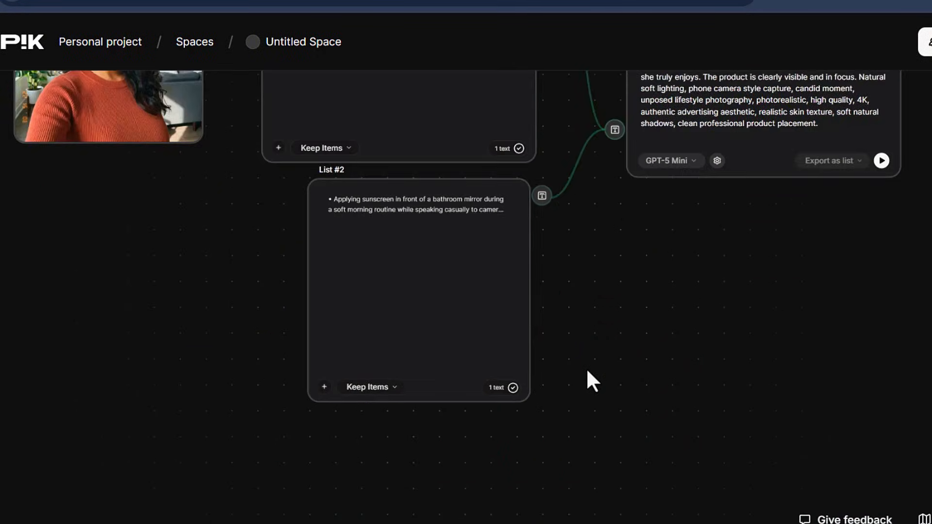
scroll(586, 369, "up", 1)
scroll(551, 326, "down", 1)
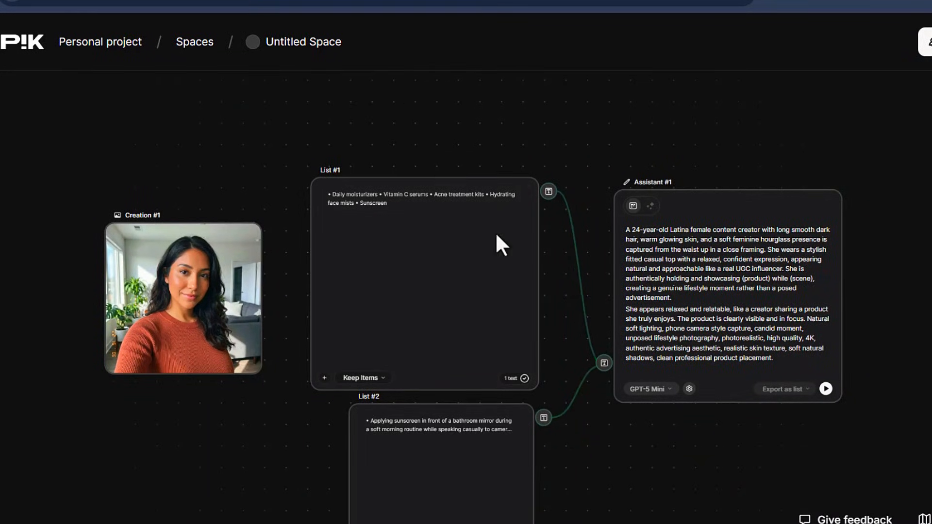
Run Assistant #1 to fill List #3 with photorealistic 4K phone-camera portrait prompts
left_click_drag(909, 293, 683, 276)
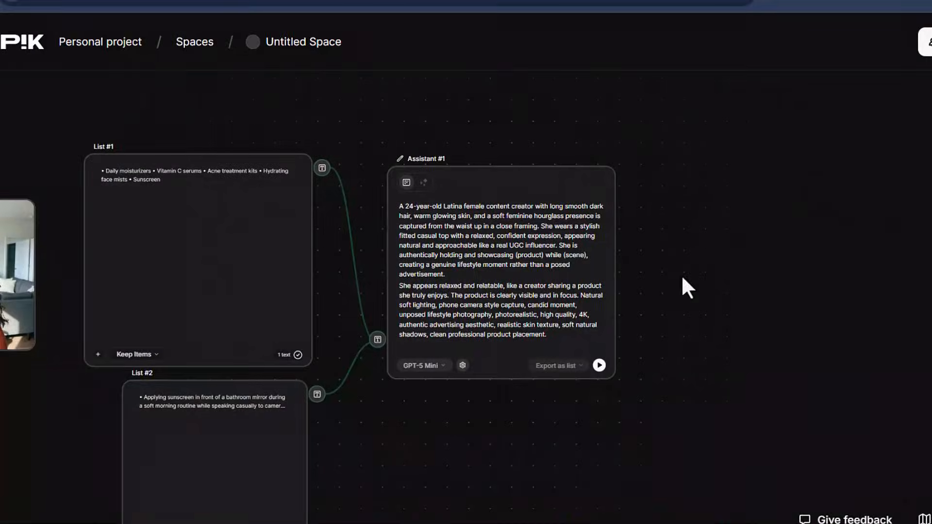
left_click(598, 365)
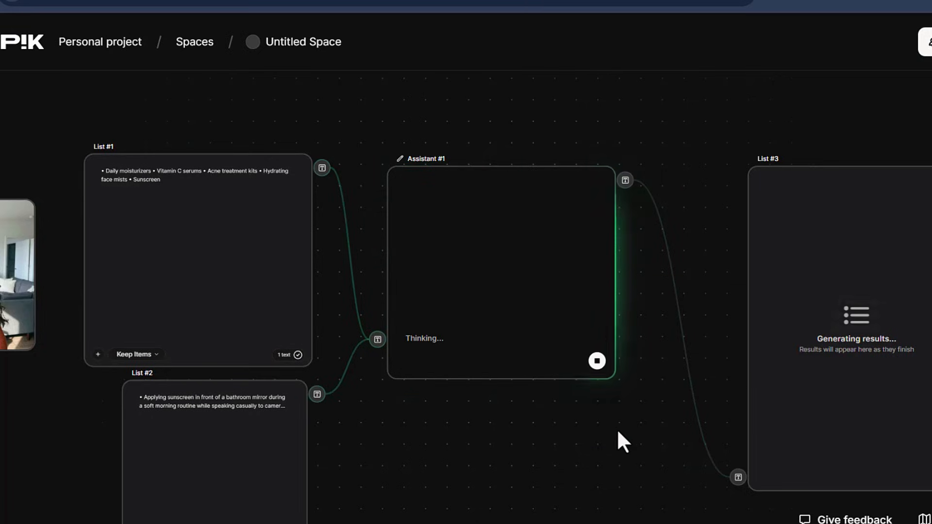
left_click_drag(618, 431, 424, 407)
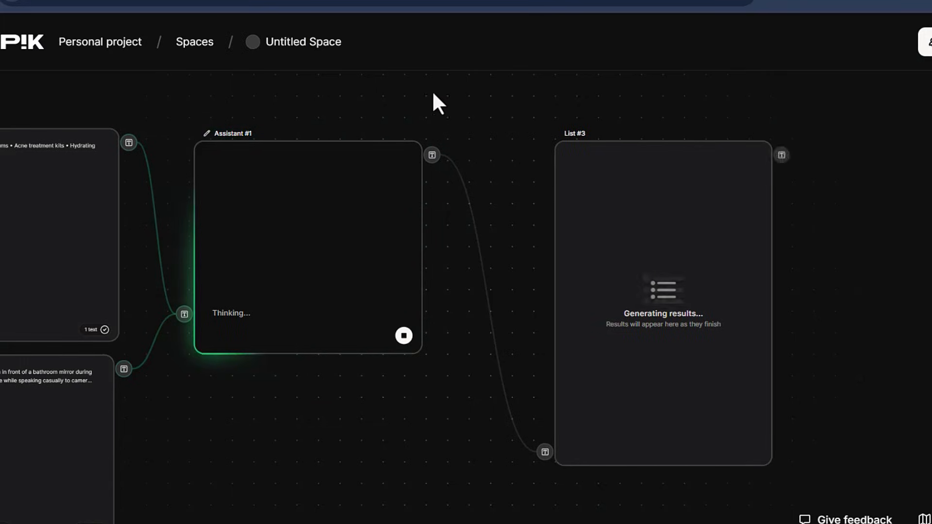
left_click_drag(371, 393, 450, 384)
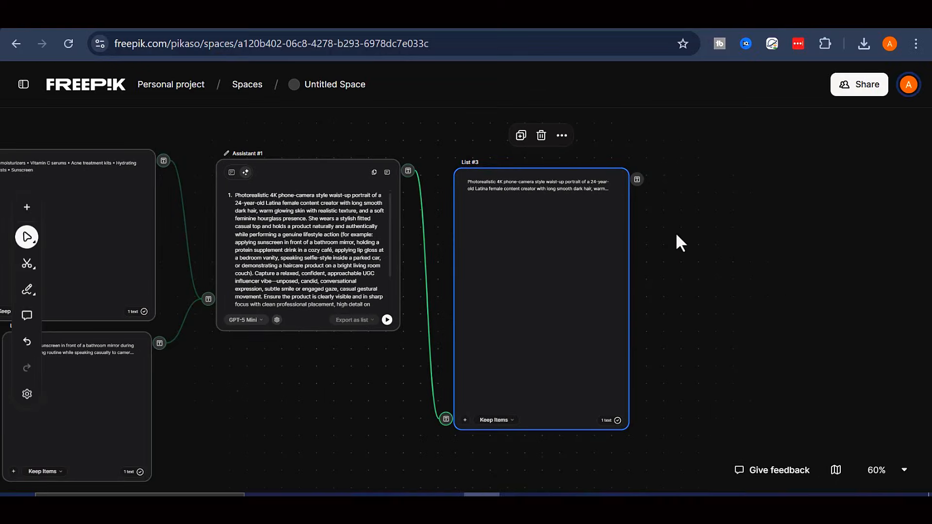
Add Image Generator #1 using Google Nano Banana Pro at 9:16 aspect ratio and 2K resolution
right_click(677, 234)
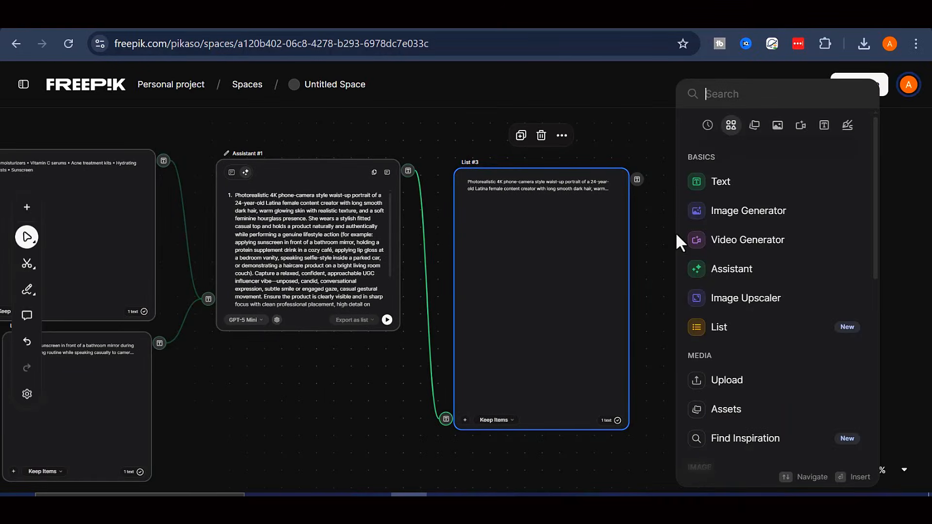
left_click(758, 224)
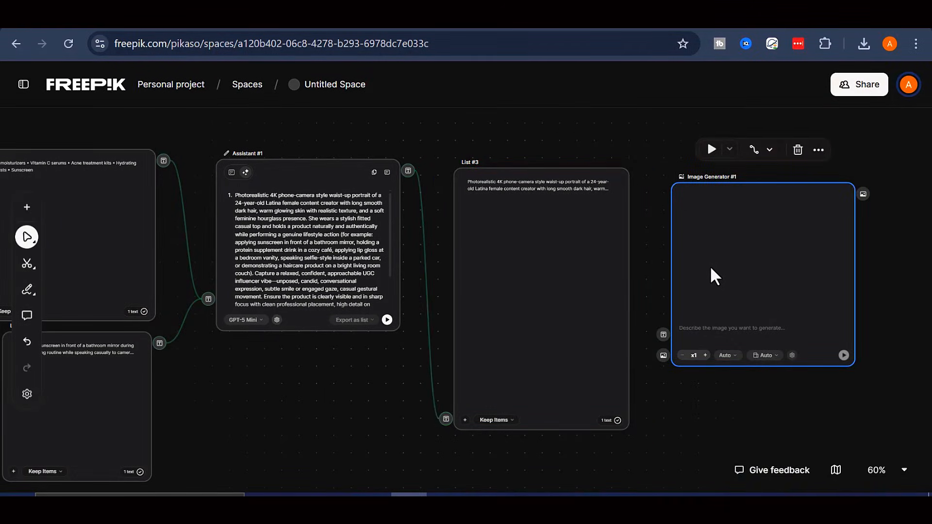
left_click(728, 356)
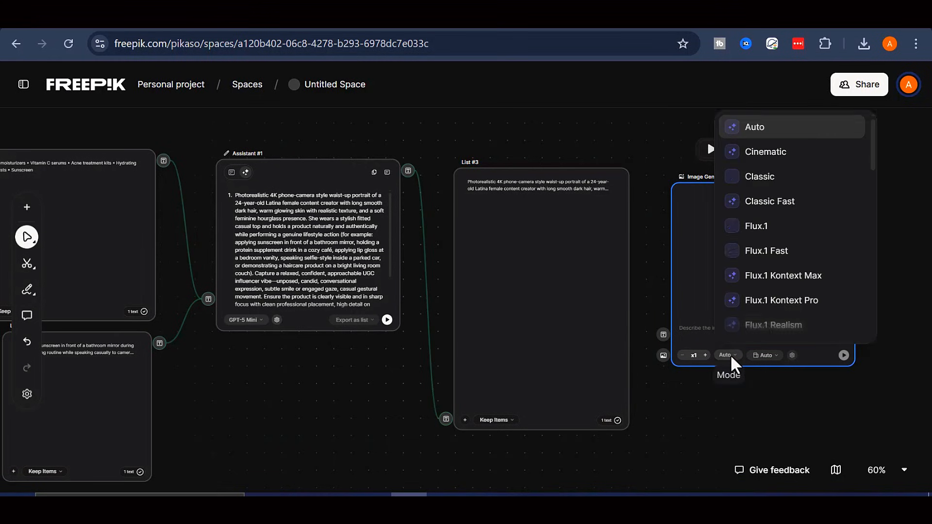
scroll(797, 220, "down", 7)
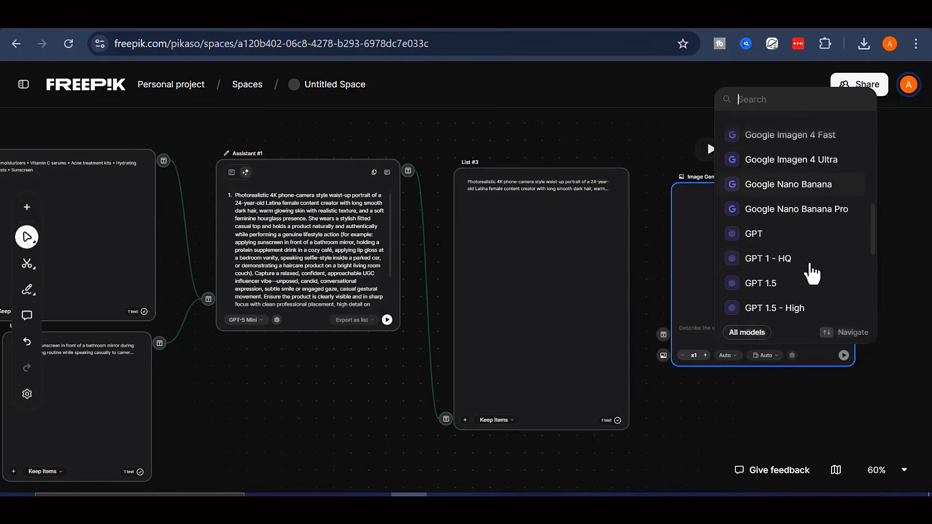
left_click(800, 218)
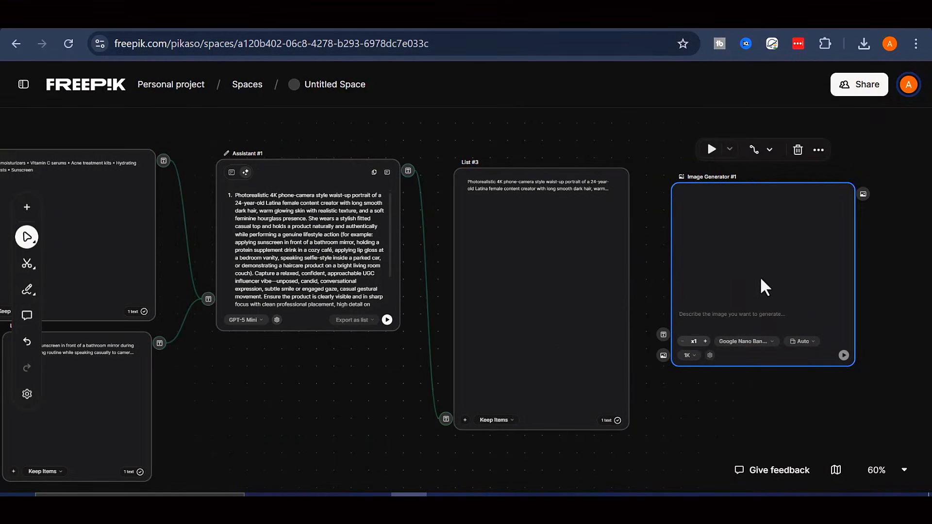
left_click(801, 342)
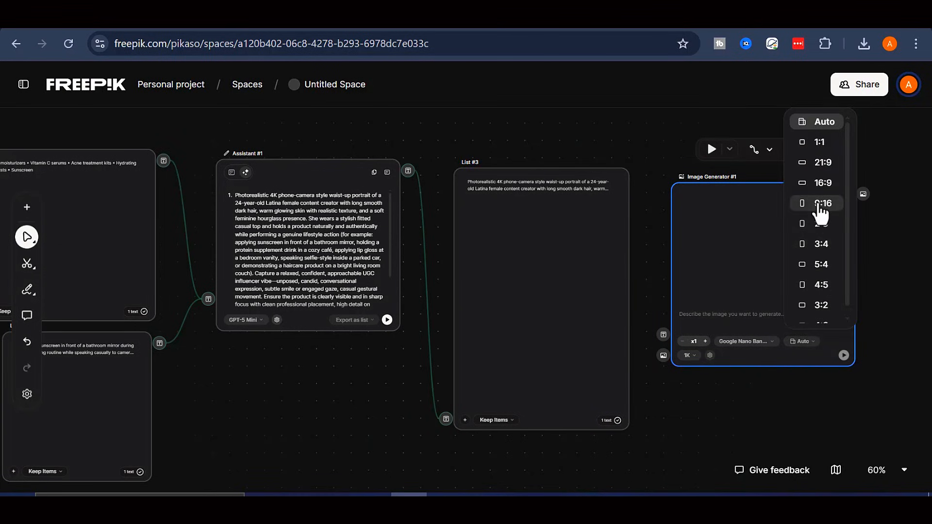
left_click(821, 204)
scroll(559, 413, "down", 2)
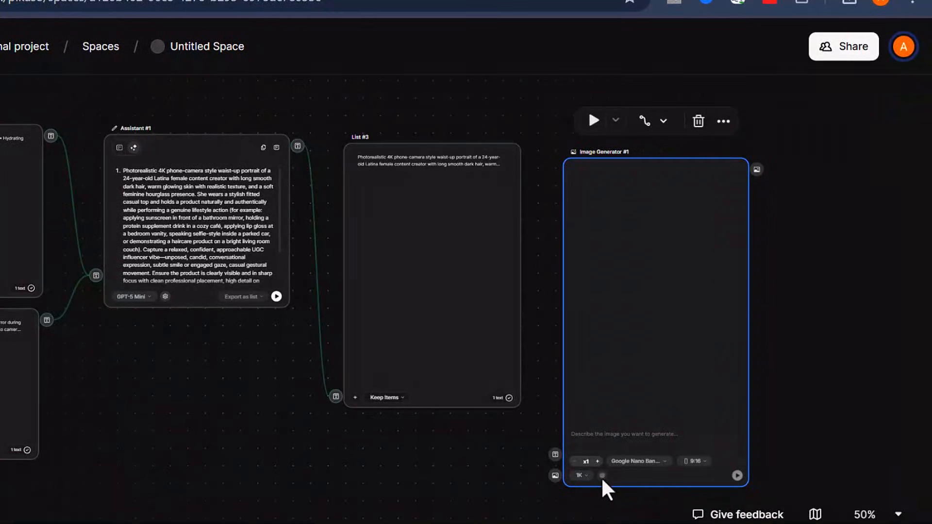
left_click(582, 475)
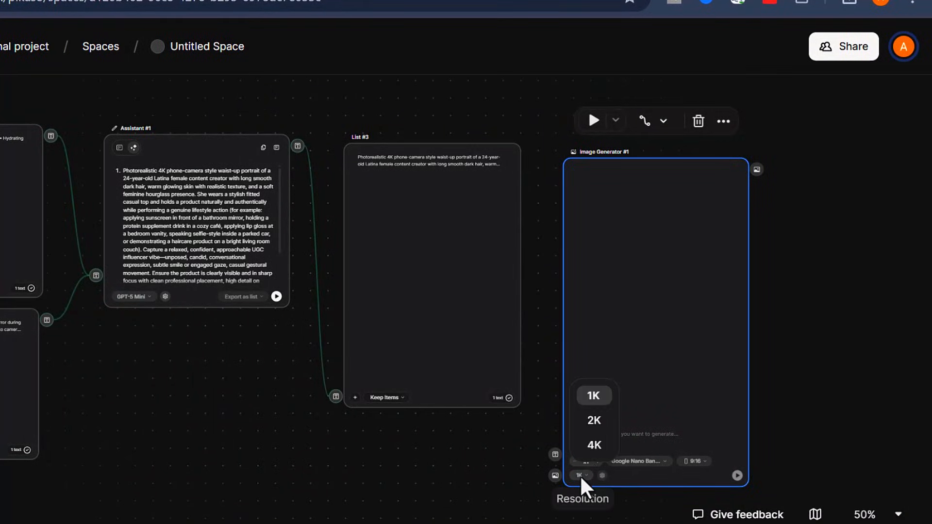
left_click(596, 421)
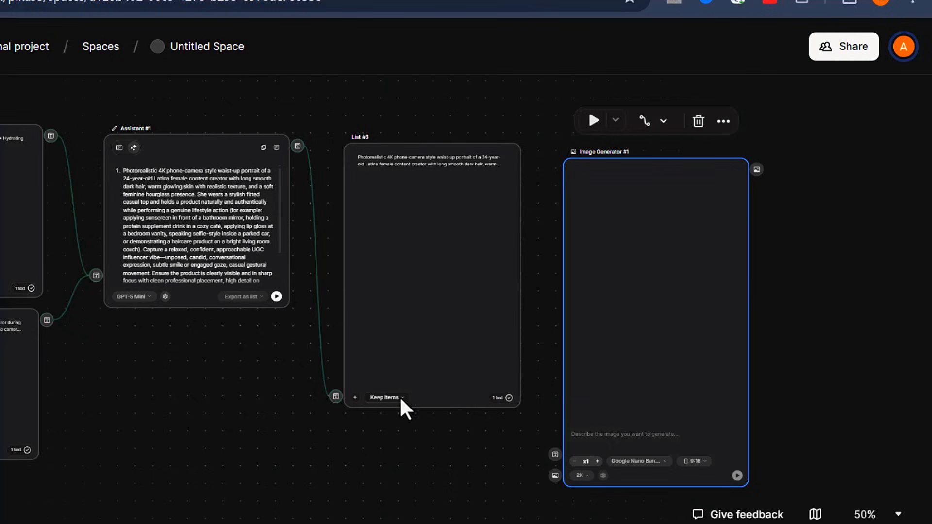
Review Image Generator #1's settings, then wire List #3 to its prompt and Creation #1 to Reference
left_click(604, 476)
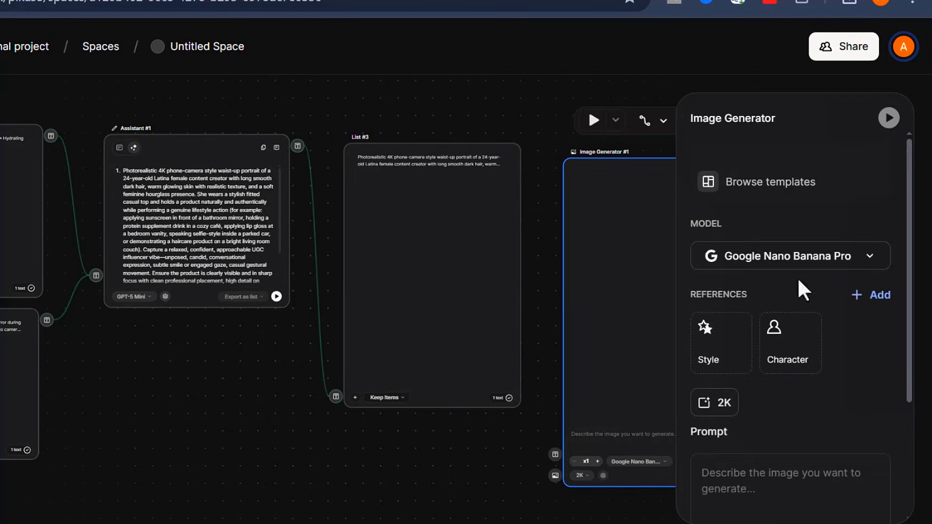
scroll(799, 194, "down", 3)
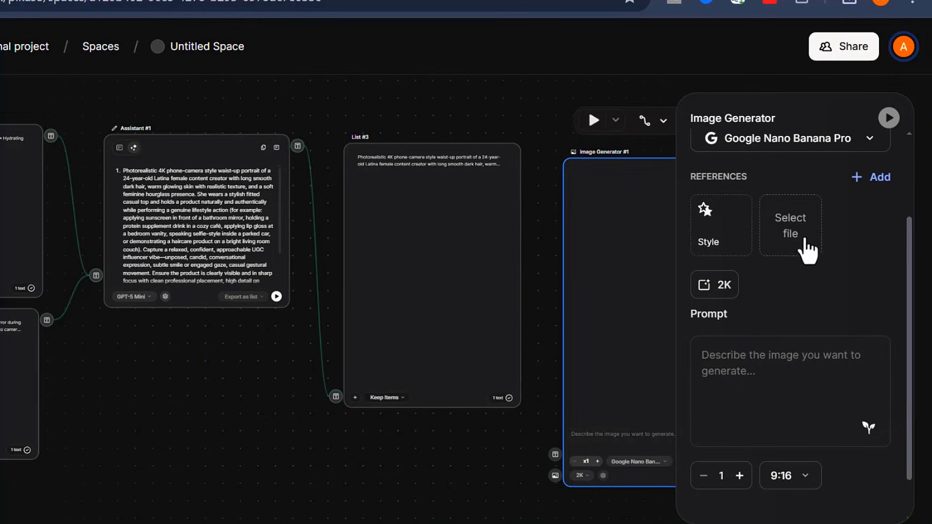
scroll(802, 291, "down", 1)
scroll(783, 357, "up", 4)
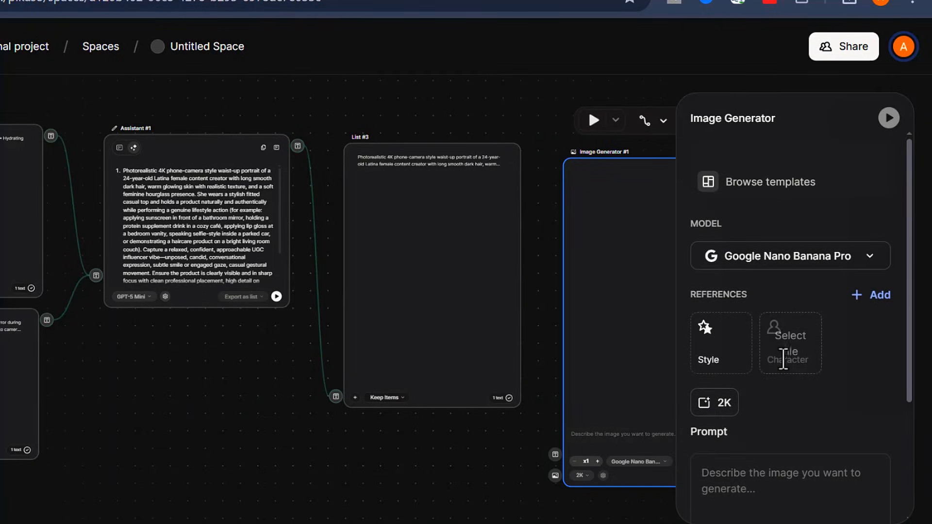
scroll(763, 302, "down", 2)
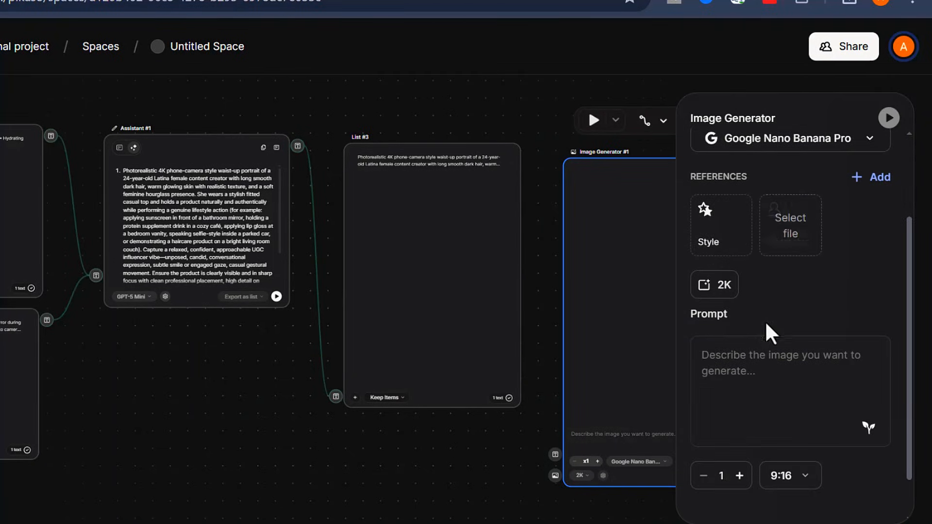
left_click(603, 475)
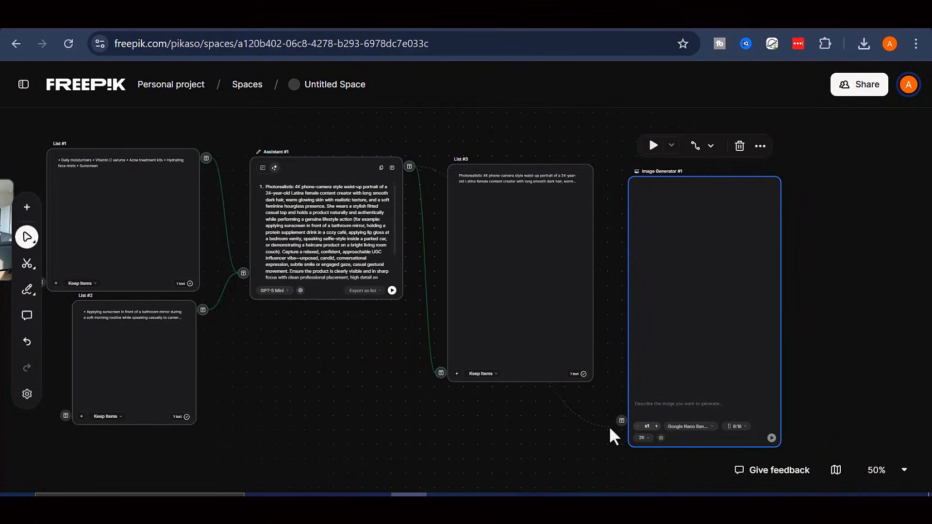
left_click_drag(609, 426, 621, 421)
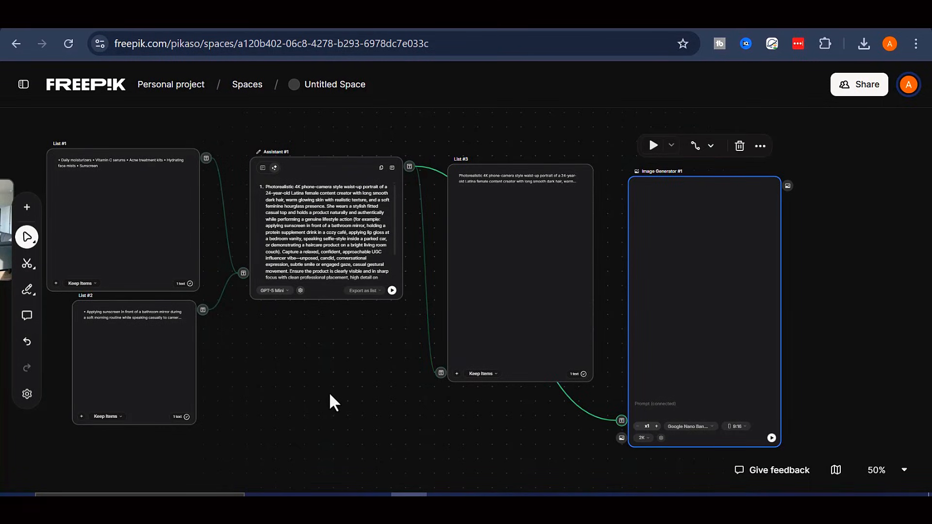
scroll(331, 392, "down", 4)
scroll(331, 394, "up", 4)
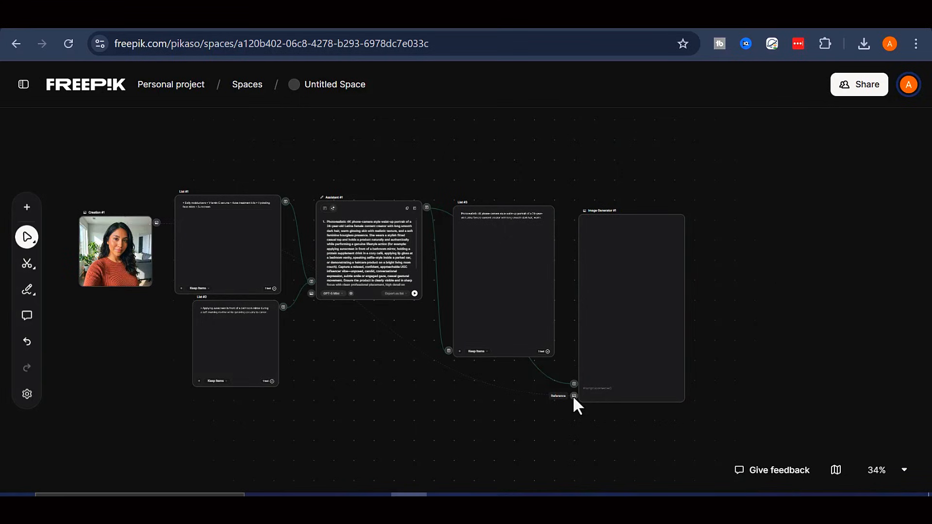
left_click_drag(574, 395, 574, 395)
Zoom the canvas to 50% and center Image Generator #1 in view
left_click(895, 470)
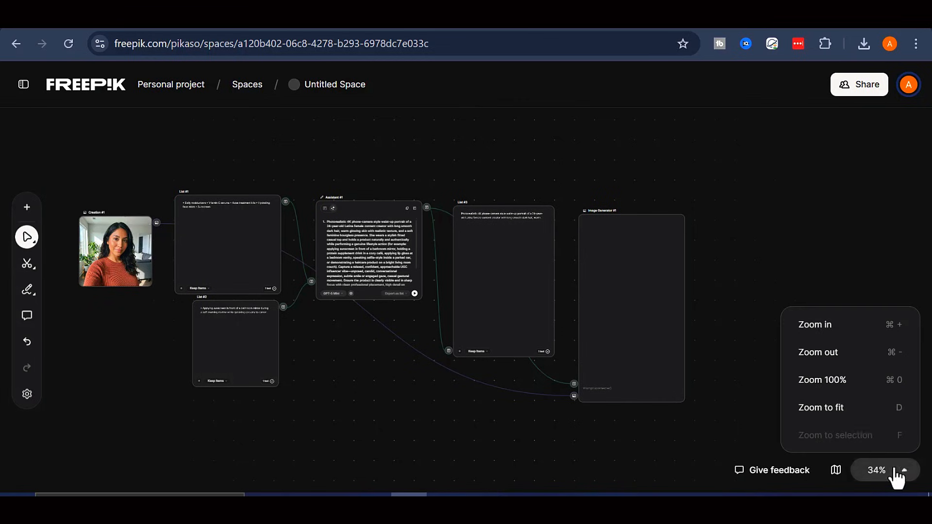
left_click(897, 326)
left_click(897, 326)
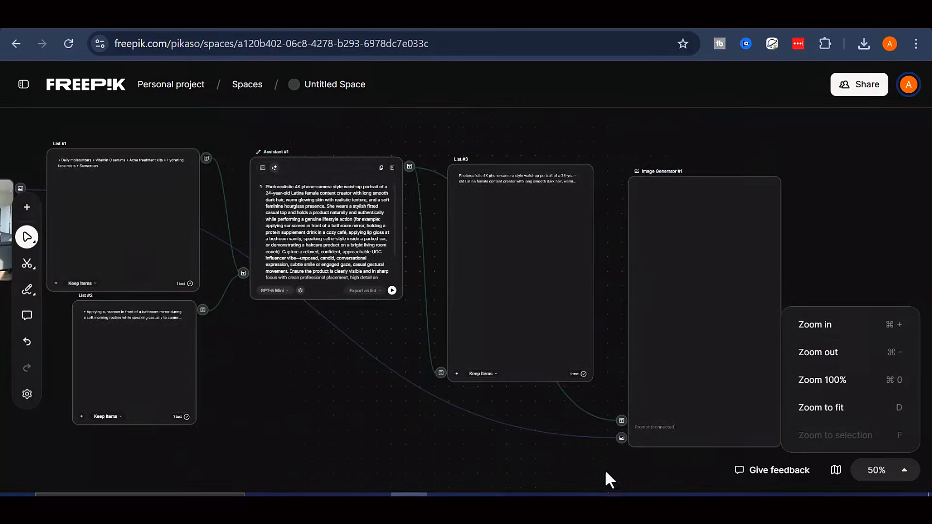
left_click(574, 461)
left_click_drag(566, 264, 475, 239)
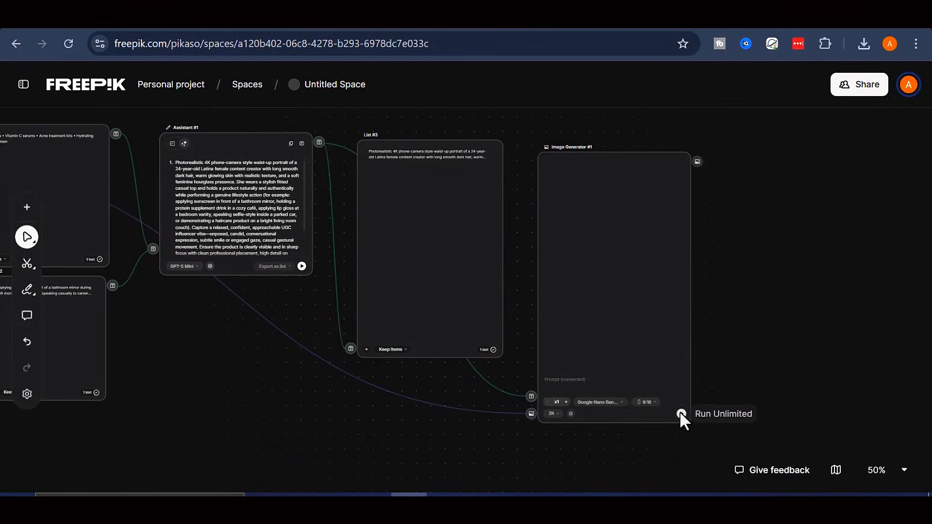
Run Image Generator #1 and zoom the canvas out to 41%
left_click(681, 414)
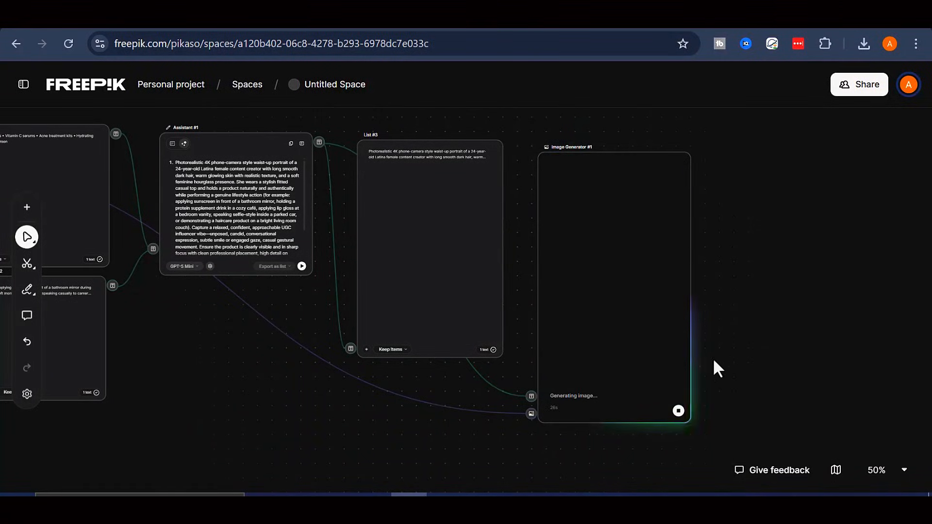
left_click(893, 471)
left_click(874, 357)
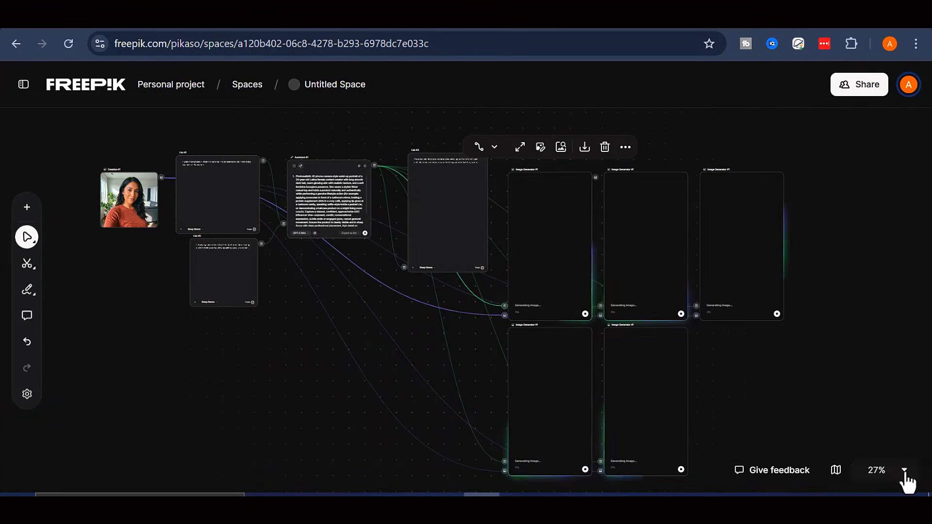
Adjust the zoom through 100%, then fit all five generated portraits on screen
left_click(904, 470)
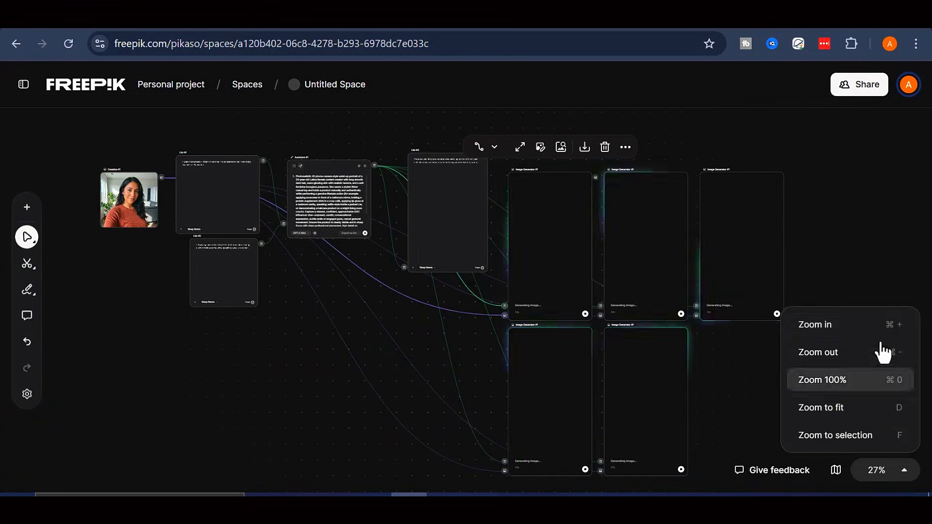
left_click(884, 324)
scroll(738, 235, "down", 3)
left_click(868, 358)
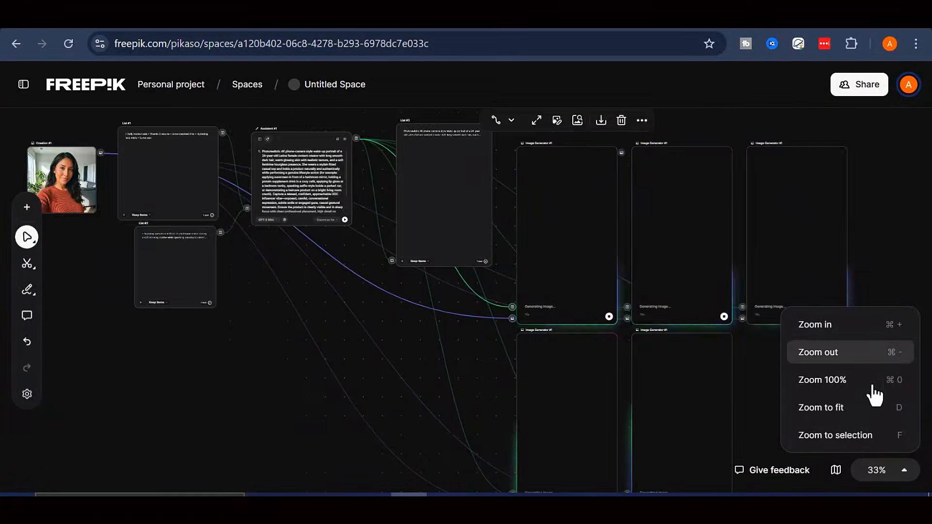
left_click(871, 382)
left_click(878, 469)
left_click(853, 407)
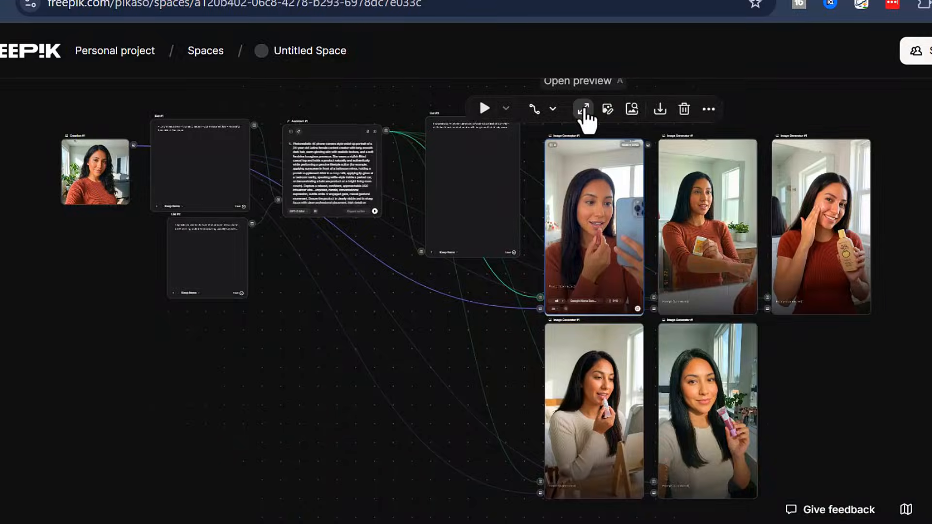
left_click(584, 112)
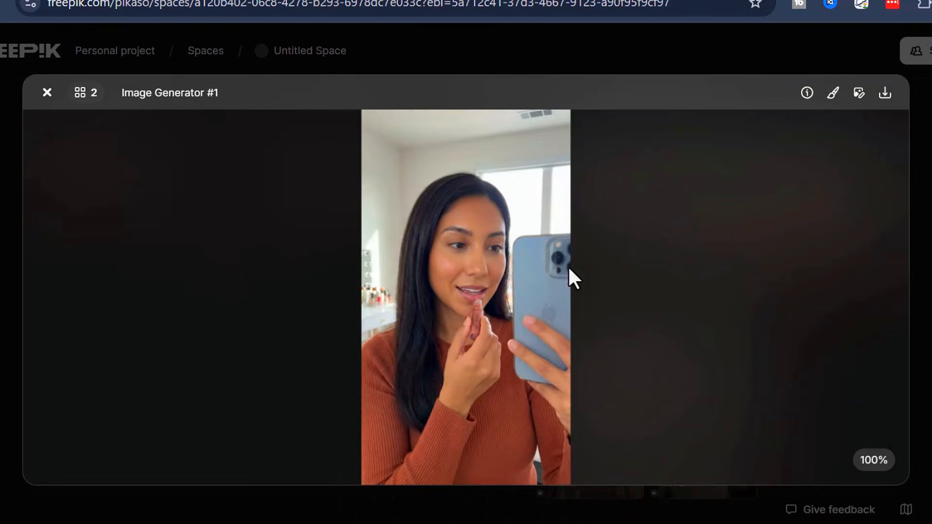
left_click(168, 96)
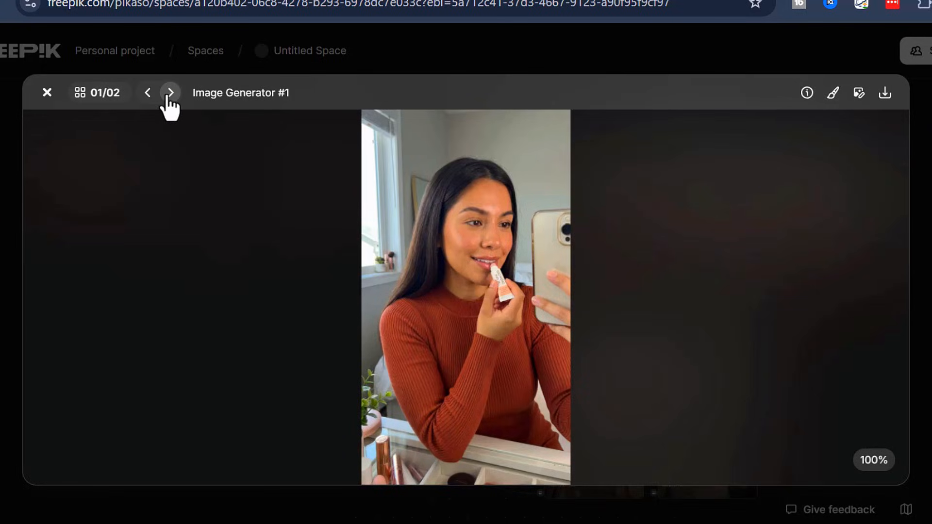
left_click(170, 94)
left_click(170, 93)
left_click(170, 93)
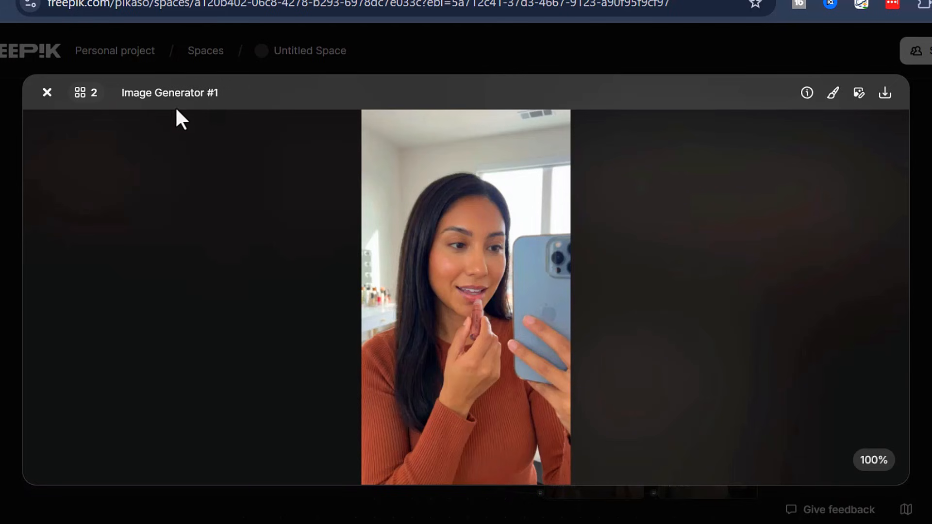
left_click(47, 93)
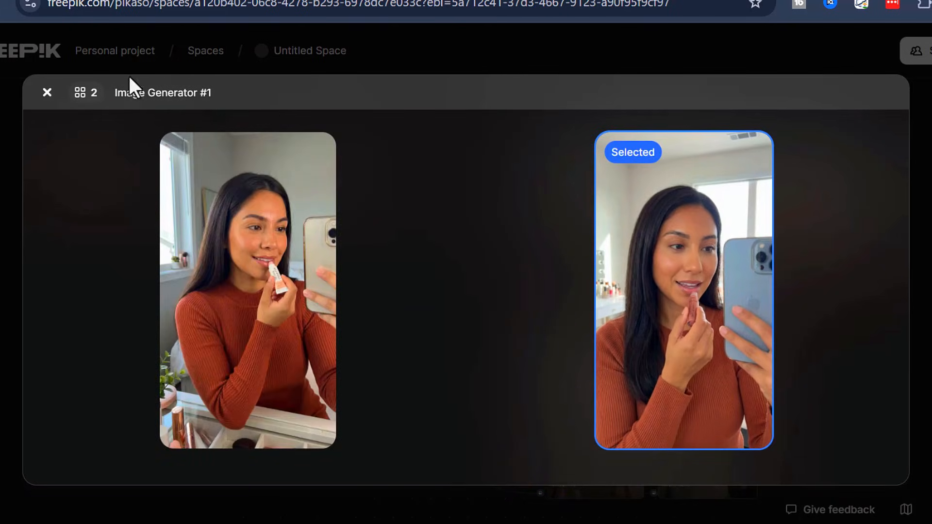
left_click(47, 93)
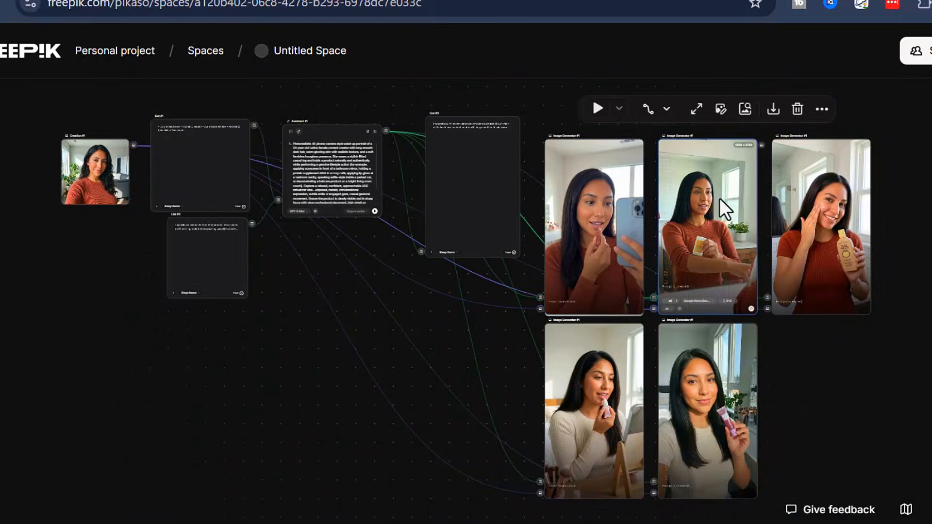
left_click(821, 213)
left_click(811, 112)
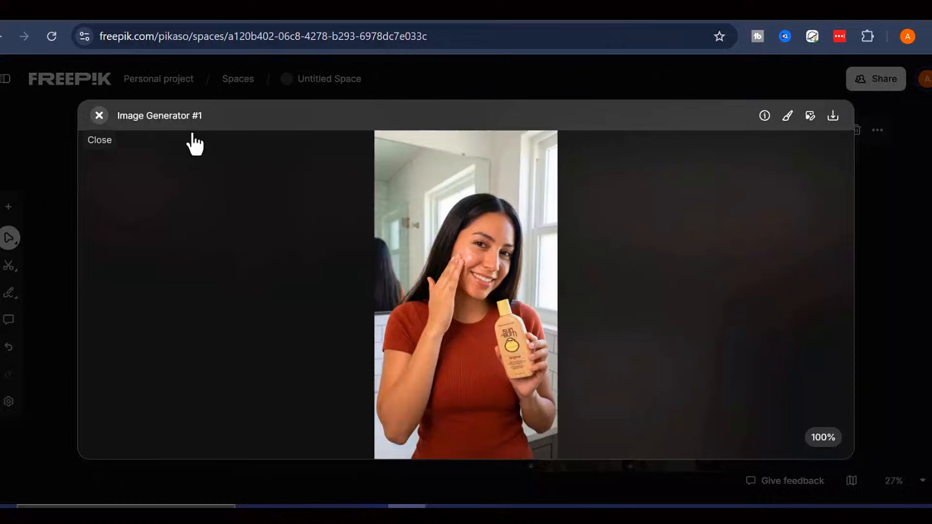
Close the preview and connect the remaining generated portraits to List #4's Images port
left_click(47, 93)
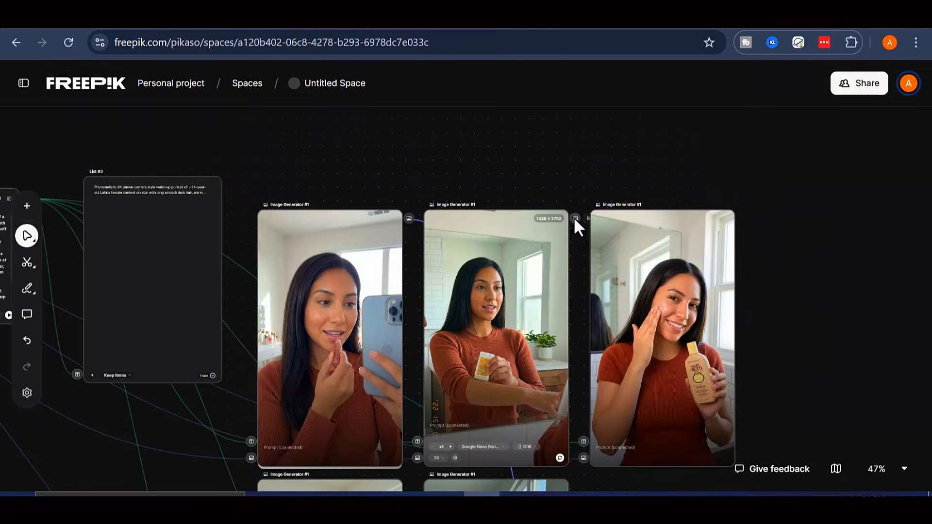
scroll(612, 480, "down", 5)
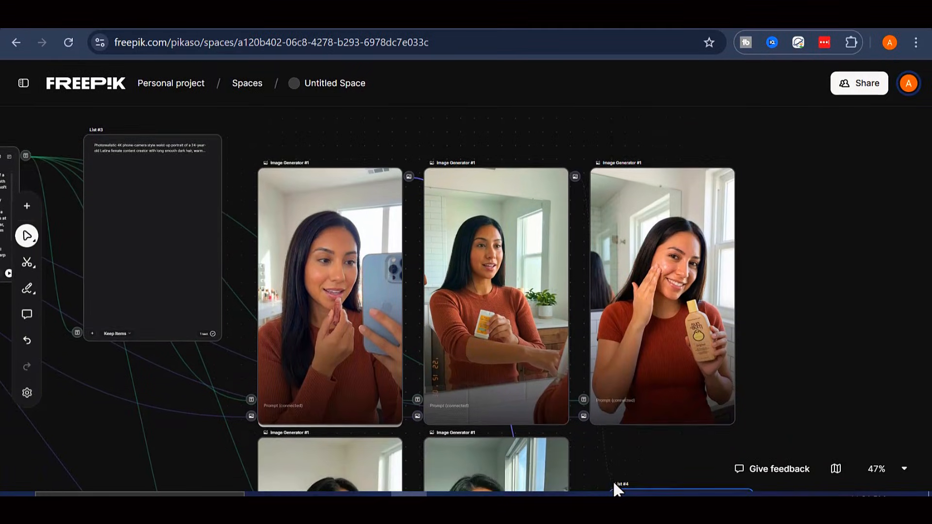
scroll(613, 482, "down", 4)
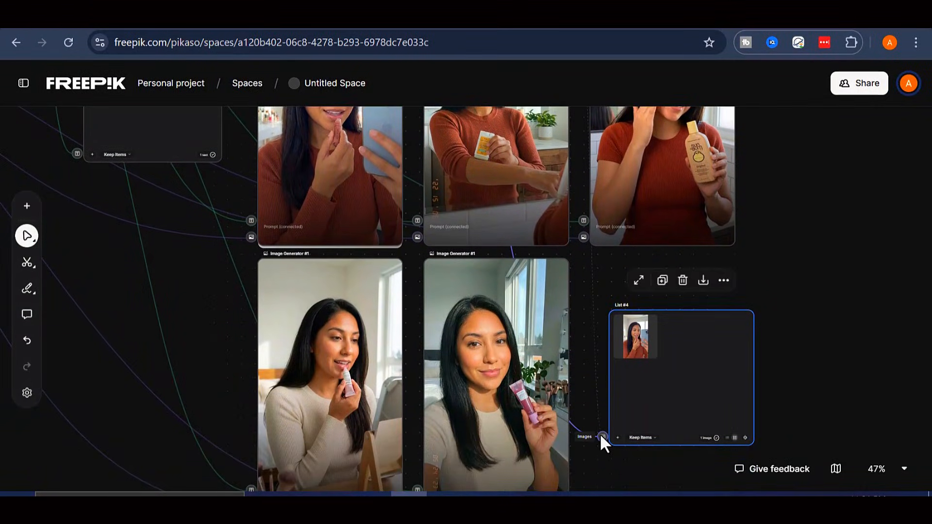
left_click_drag(600, 434, 601, 435)
scroll(720, 197, "up", 4)
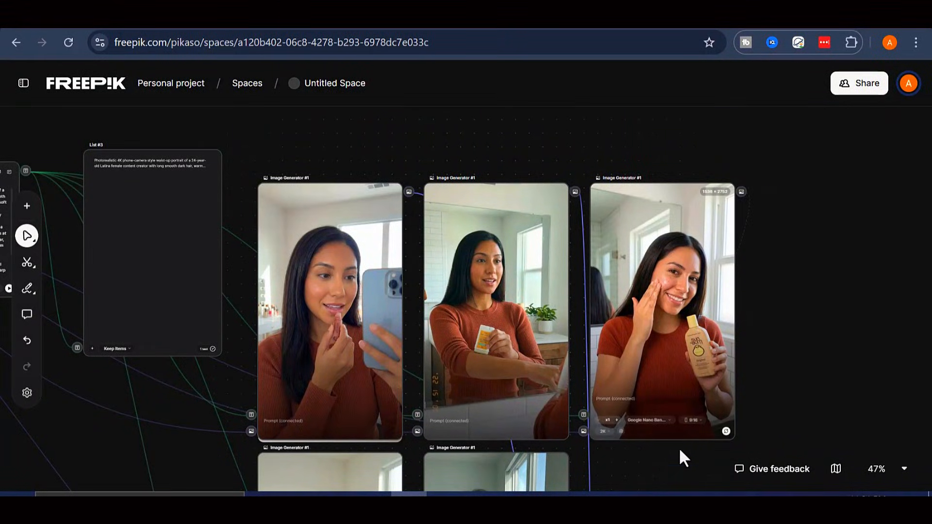
scroll(668, 474, "down", 8)
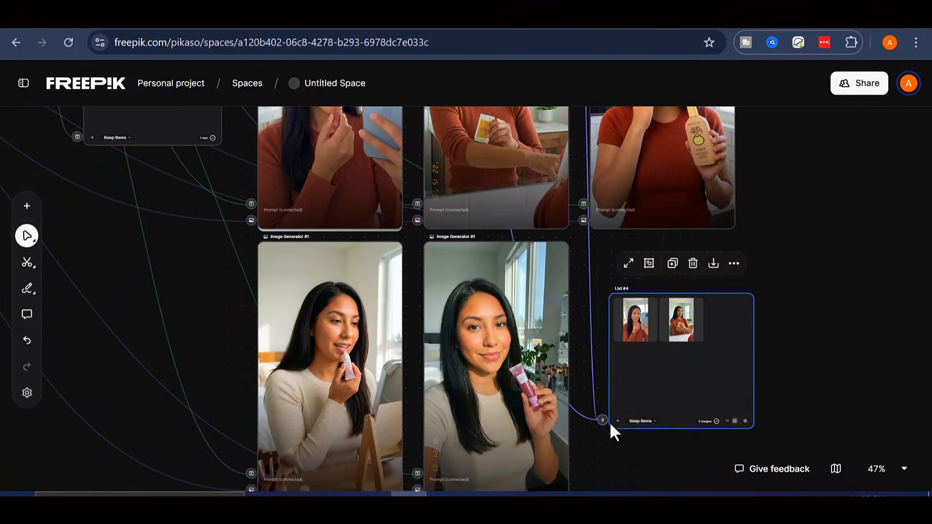
left_click_drag(603, 419, 604, 419)
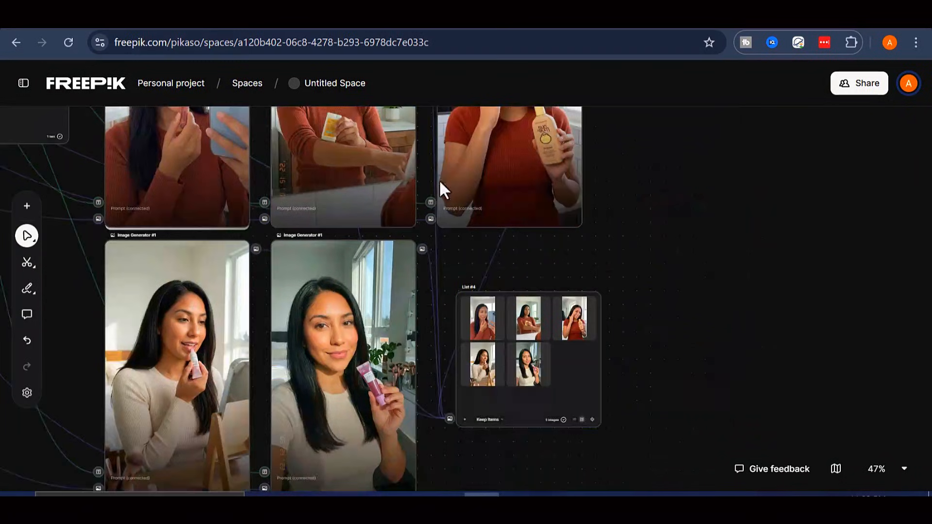
double_click(647, 302)
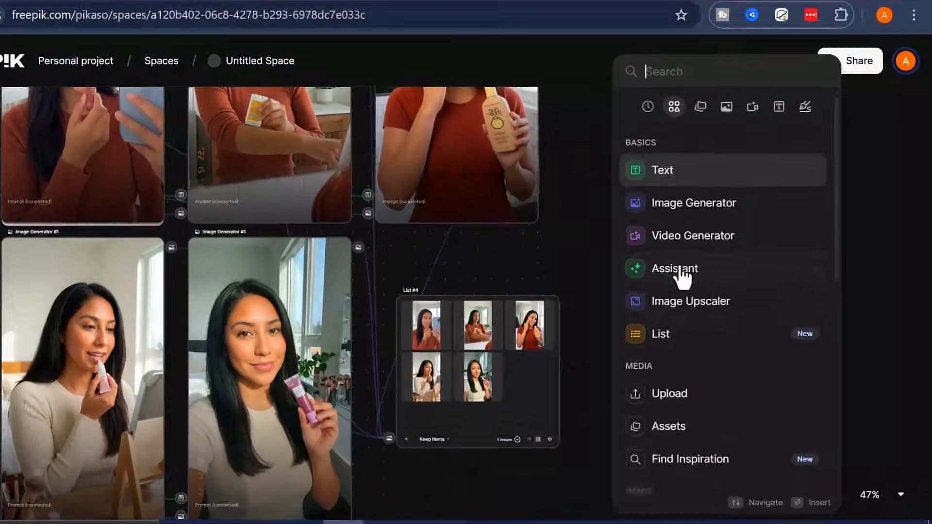
Add Assistant #2 with prompt 'create ugc ads for all these images', model GPT-5.2, fed by List #4
left_click(704, 268)
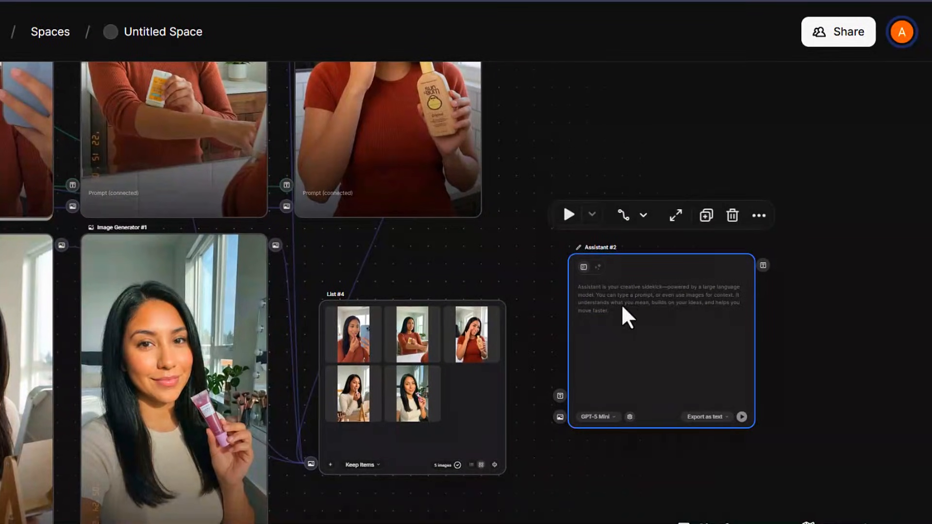
type("create ")
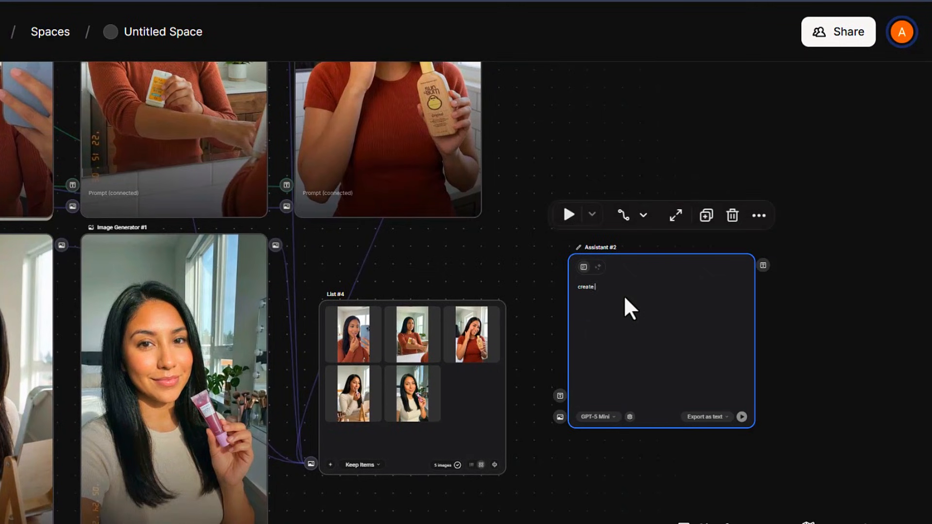
type("ugc ads for all t")
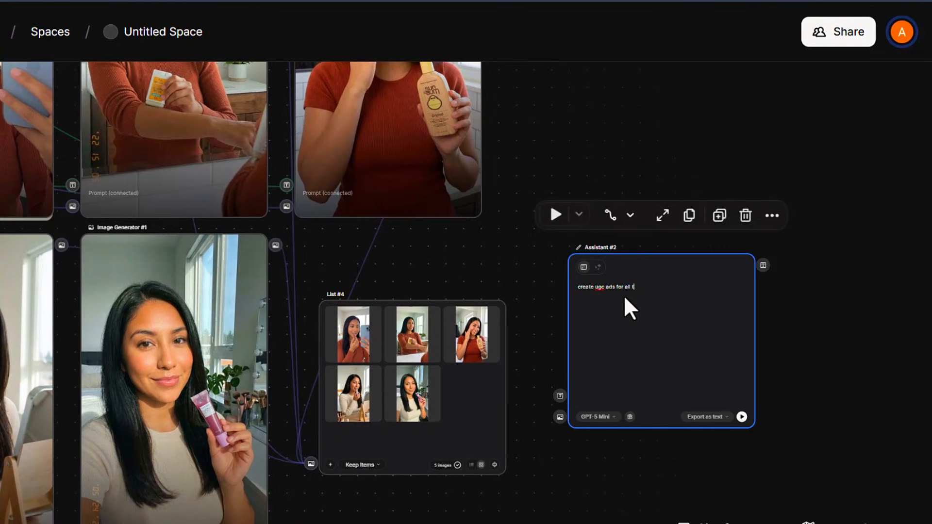
type("hese images")
left_click(607, 419)
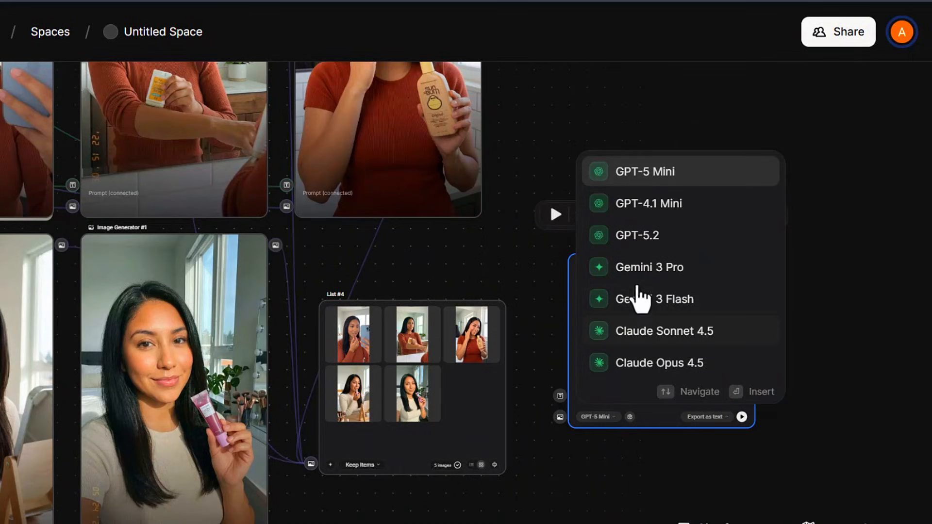
left_click(662, 238)
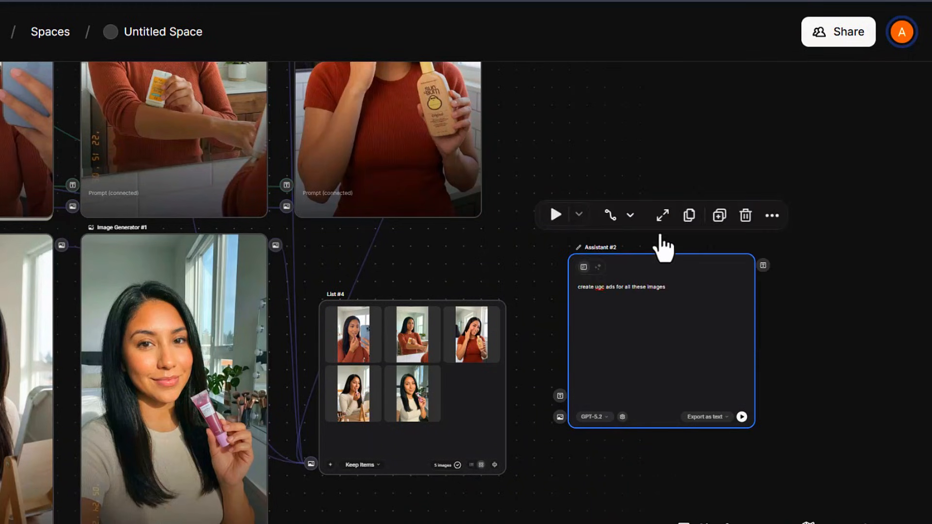
left_click_drag(602, 385, 624, 403)
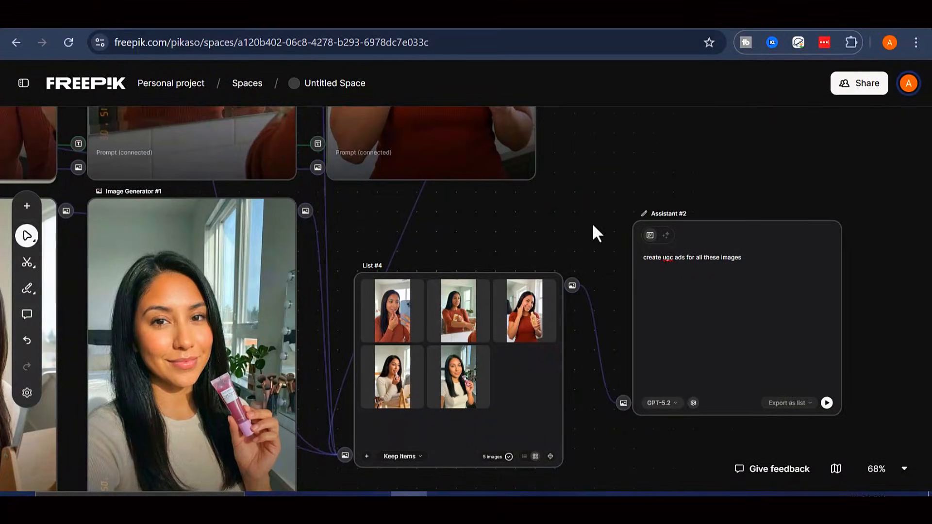
Run Assistant #2 on the five images and zoom the canvas out to 47%
left_click_drag(596, 233, 418, 202)
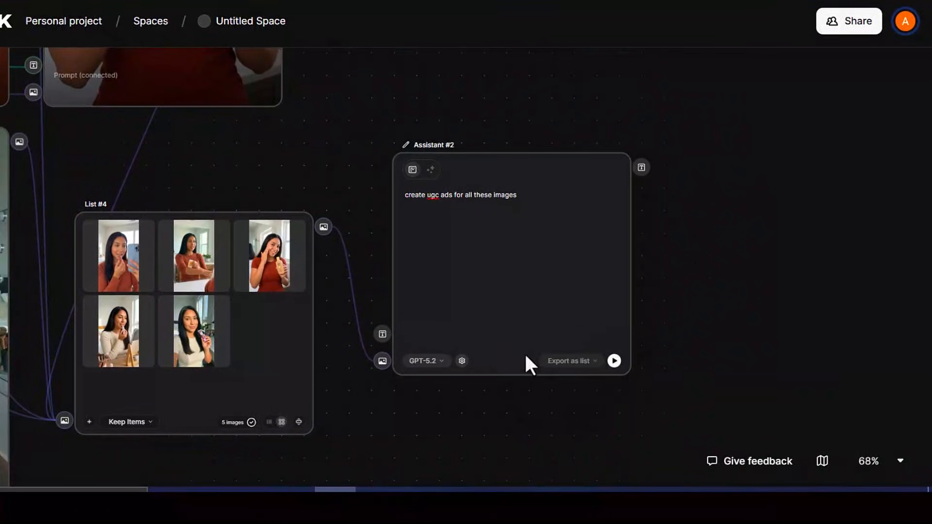
left_click(546, 271)
left_click(614, 361)
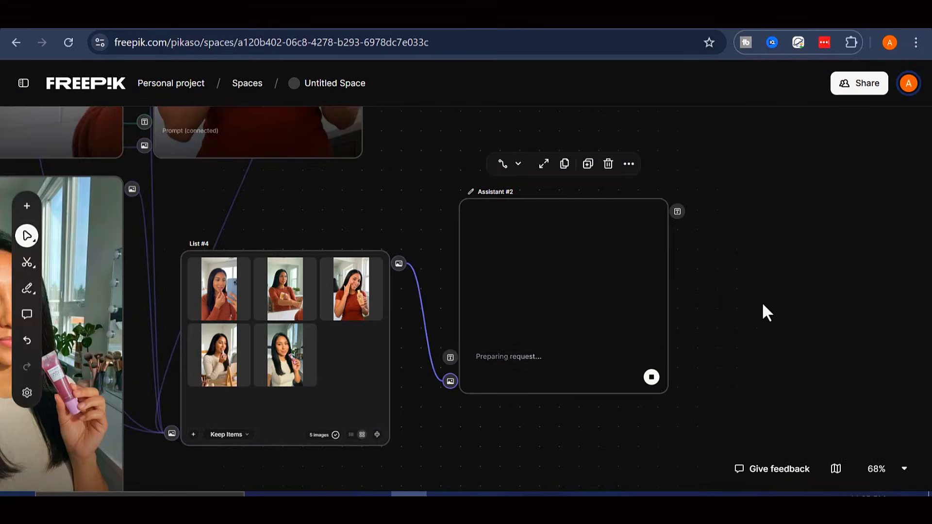
left_click(892, 469)
left_click(884, 353)
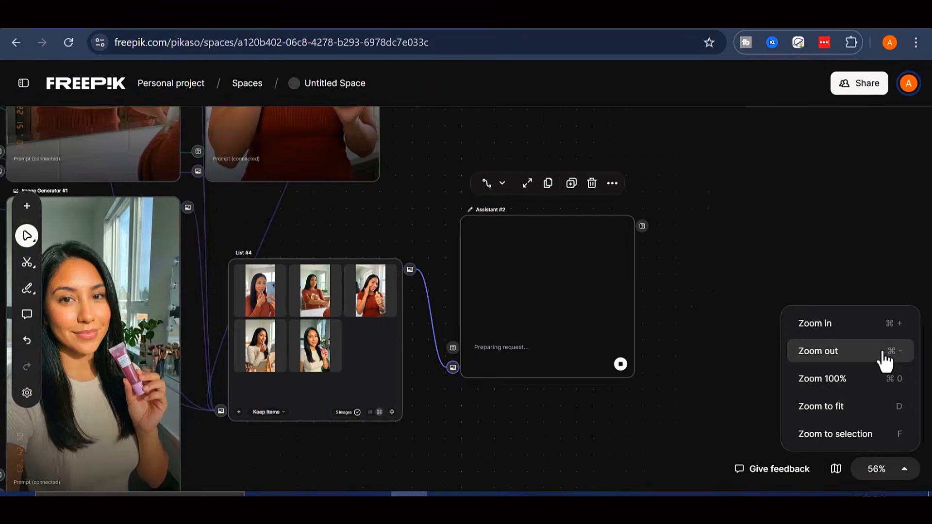
left_click(884, 359)
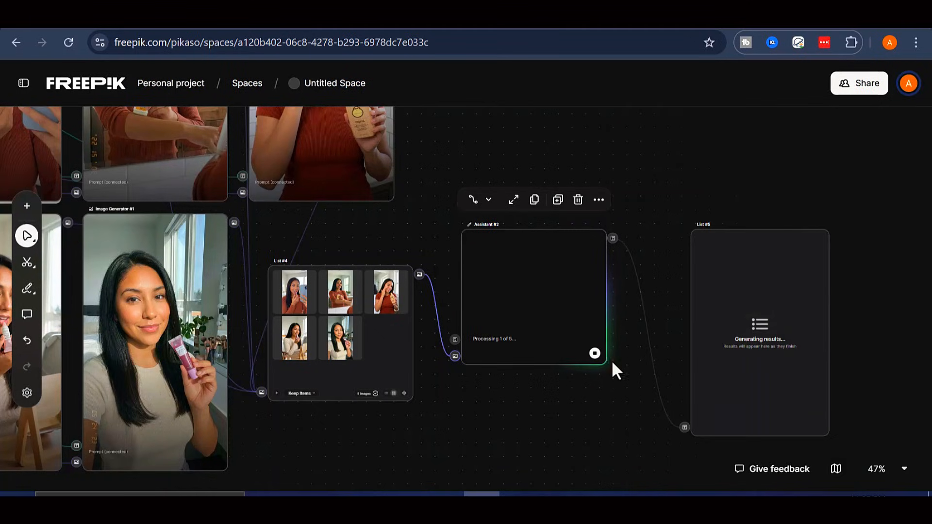
Zoom the canvas back to 68% and bring the full List #5 into view
left_click_drag(582, 402, 541, 407)
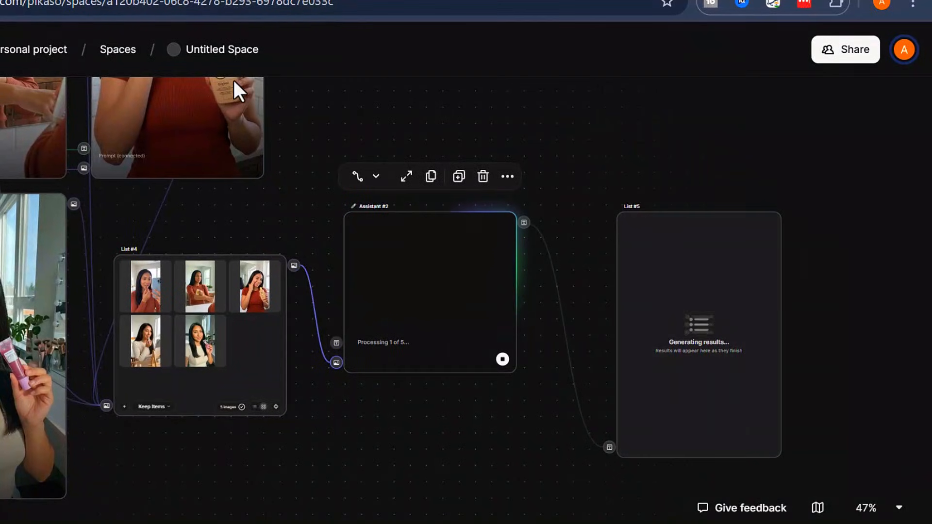
left_click(879, 517)
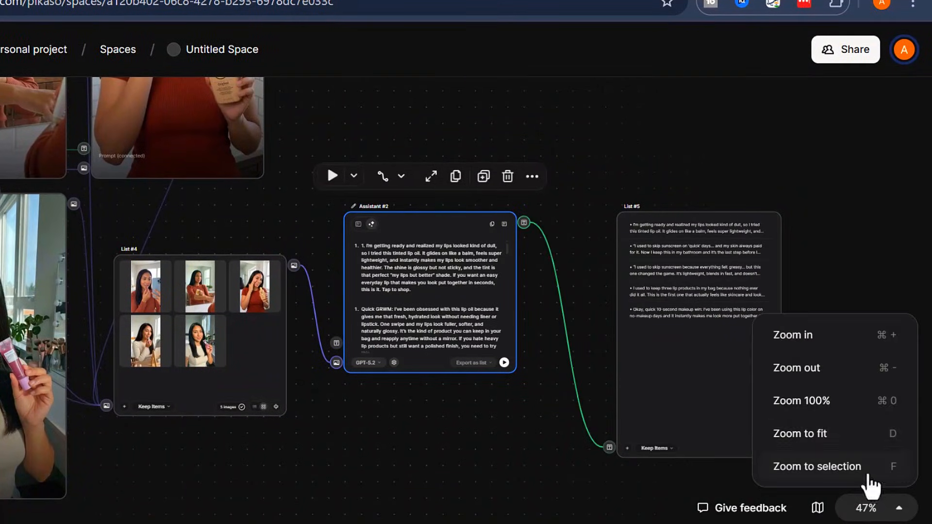
left_click(868, 342)
left_click(869, 342)
left_click(660, 213)
left_click_drag(660, 213, 334, 294)
left_click_drag(355, 327, 354, 195)
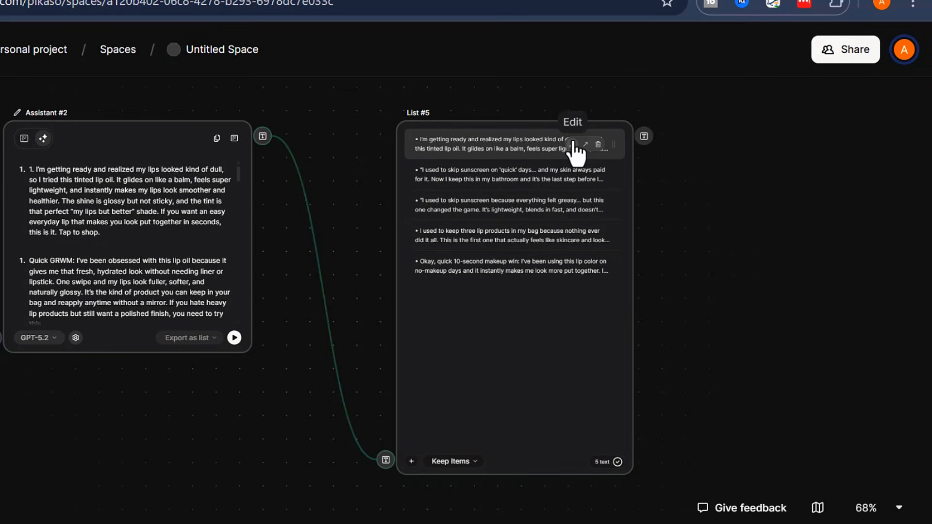
Open and save the first and second UGC ad scripts in List #5
left_click(573, 145)
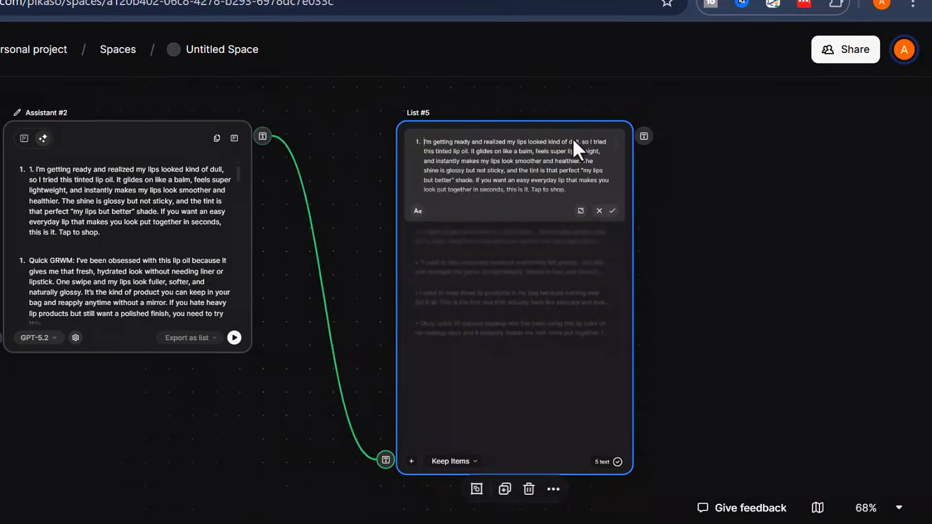
left_click(612, 211)
left_click(571, 174)
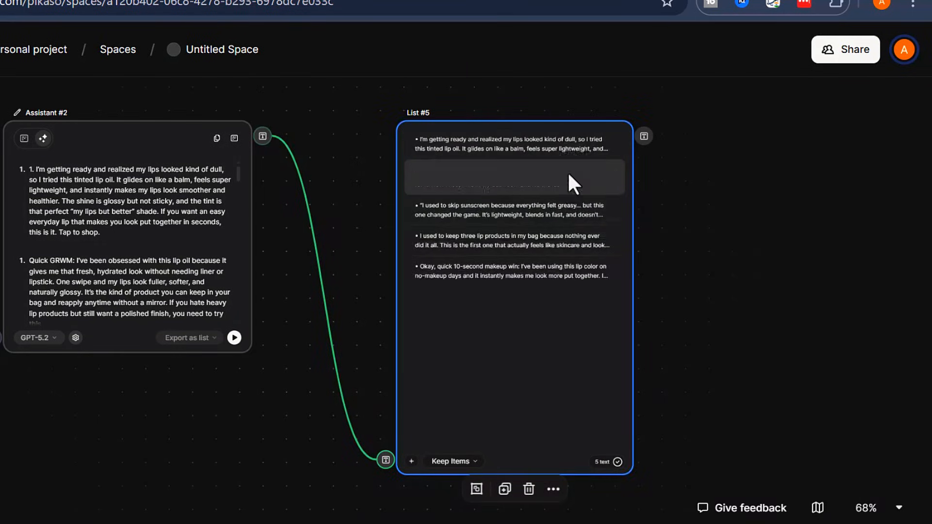
left_click(612, 242)
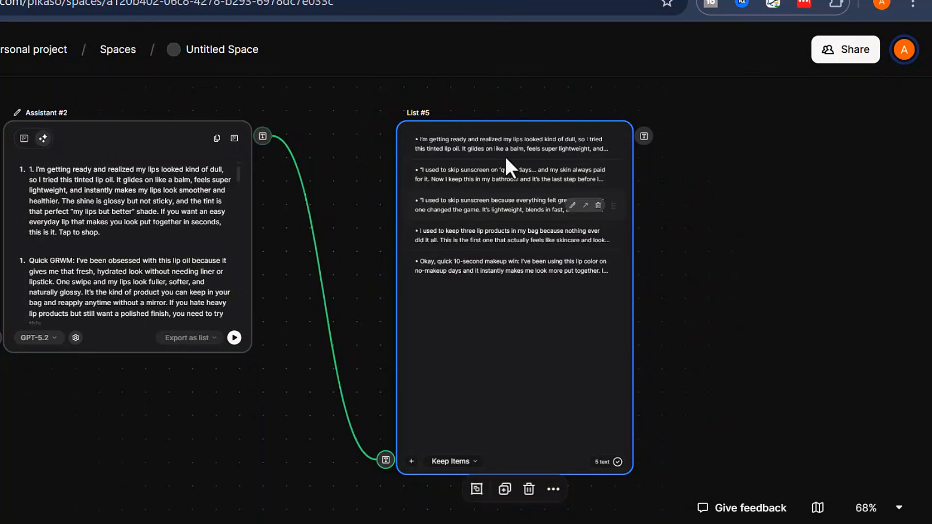
left_click_drag(748, 266, 556, 285)
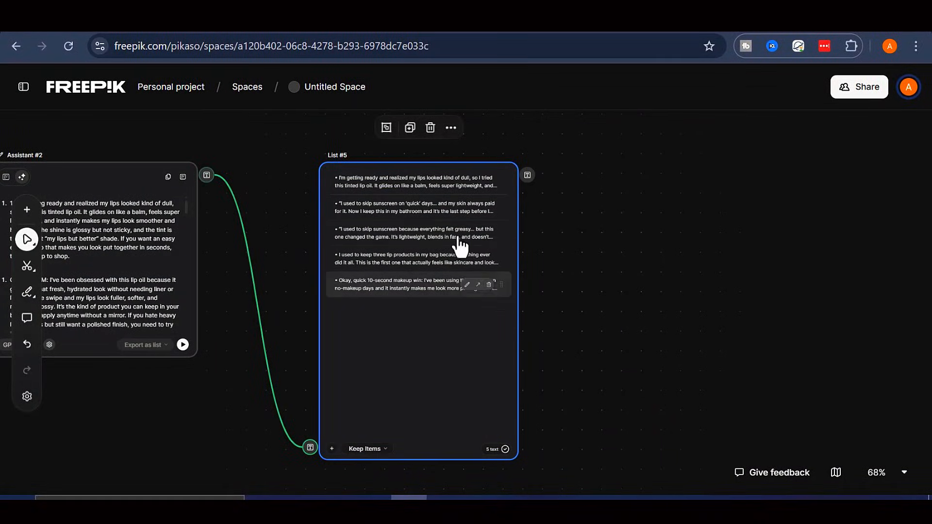
Add a Video Generator, with List #5's scripts as its prompt and the images as its start image
right_click(621, 222)
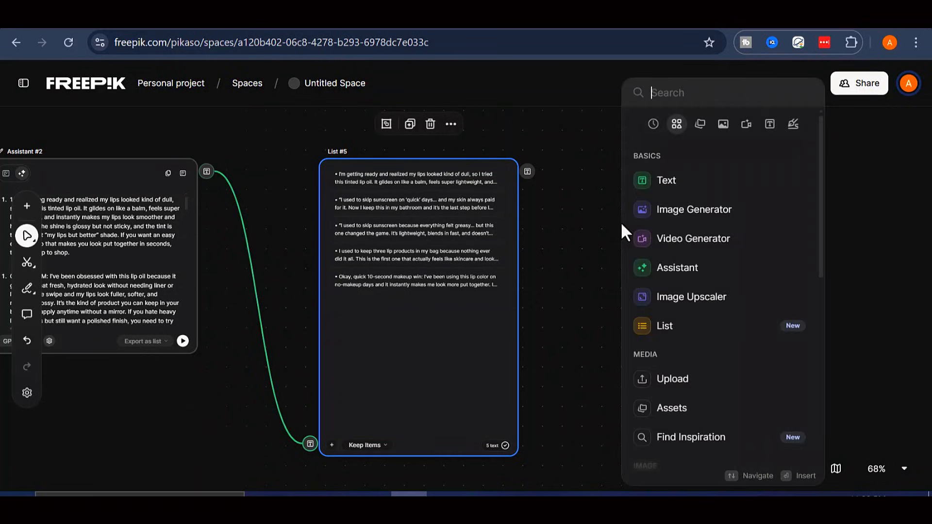
left_click(693, 245)
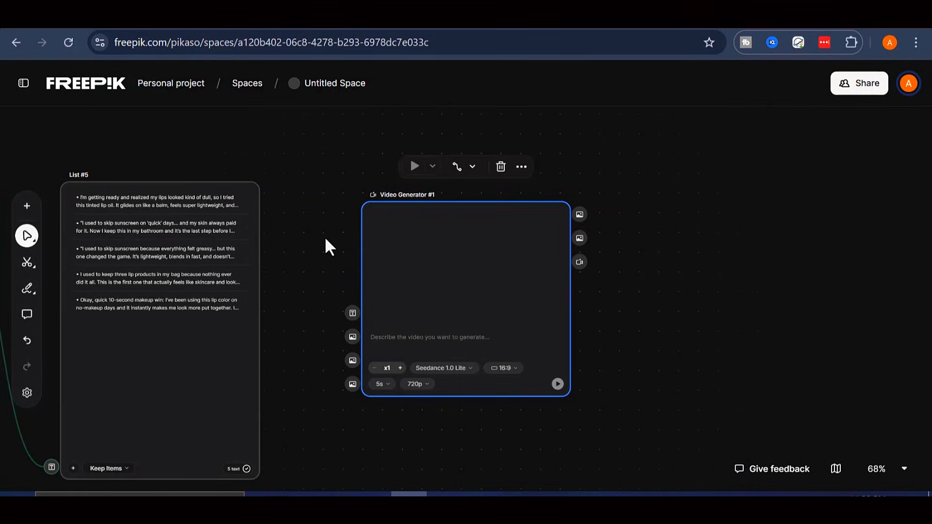
left_click_drag(269, 194, 350, 314)
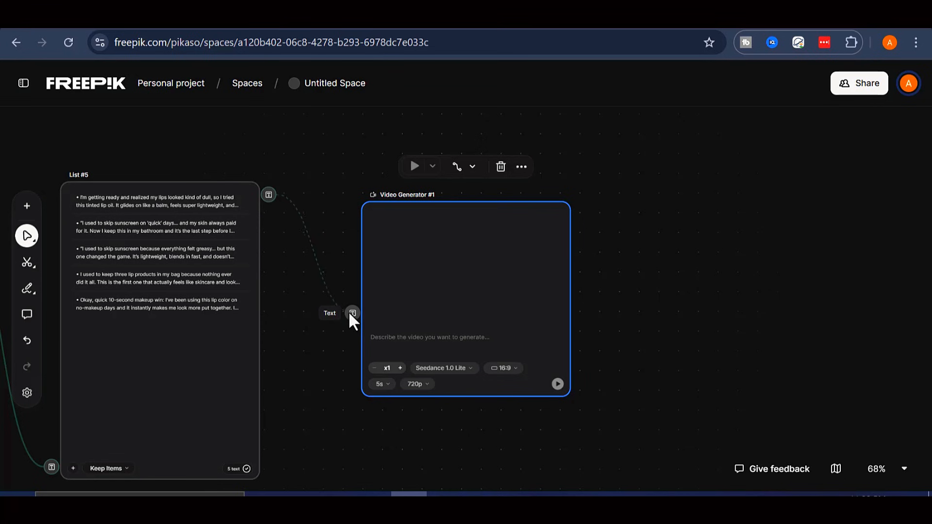
left_click_drag(302, 426, 495, 375)
left_click_drag(222, 415, 465, 388)
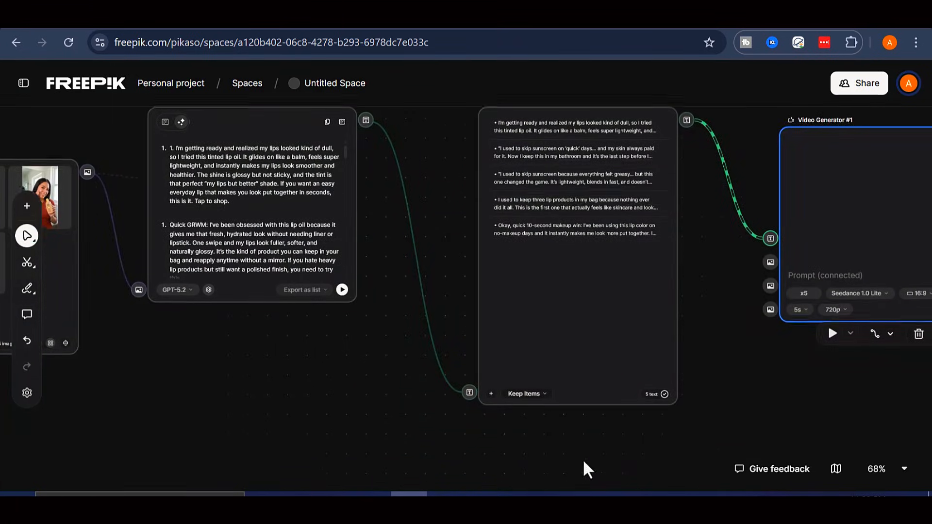
left_click_drag(51, 162, 800, 261)
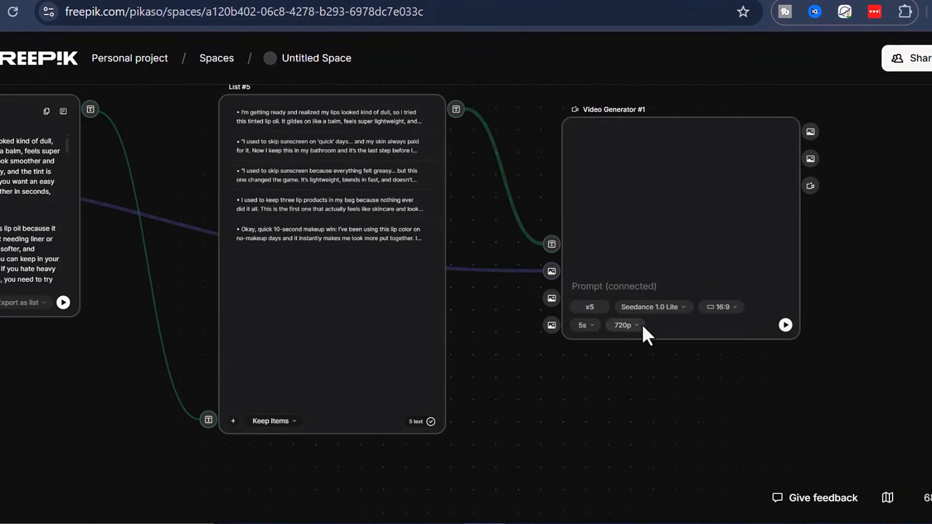
Set the video model to Google Veo 3, 9:16, 1080p, and run the generation
left_click(680, 307)
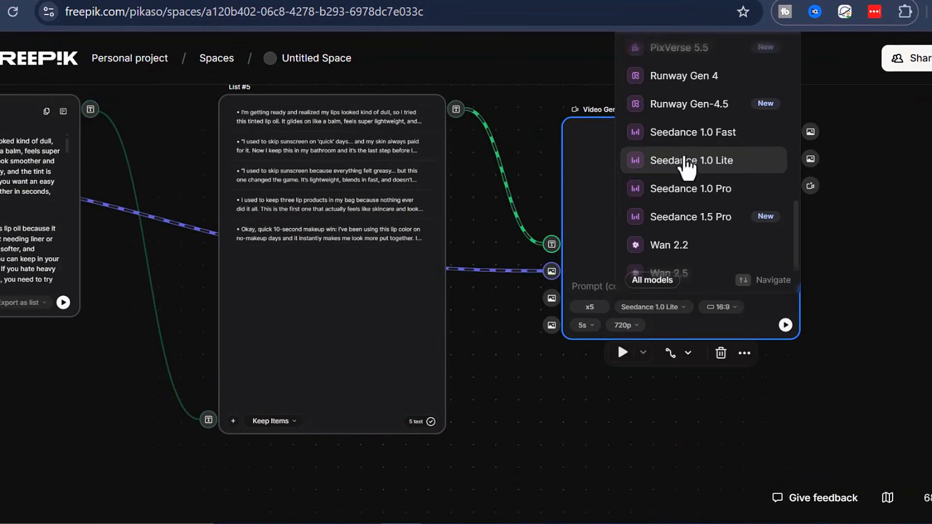
scroll(693, 181, "down", 1)
scroll(743, 183, "up", 5)
left_click(695, 76)
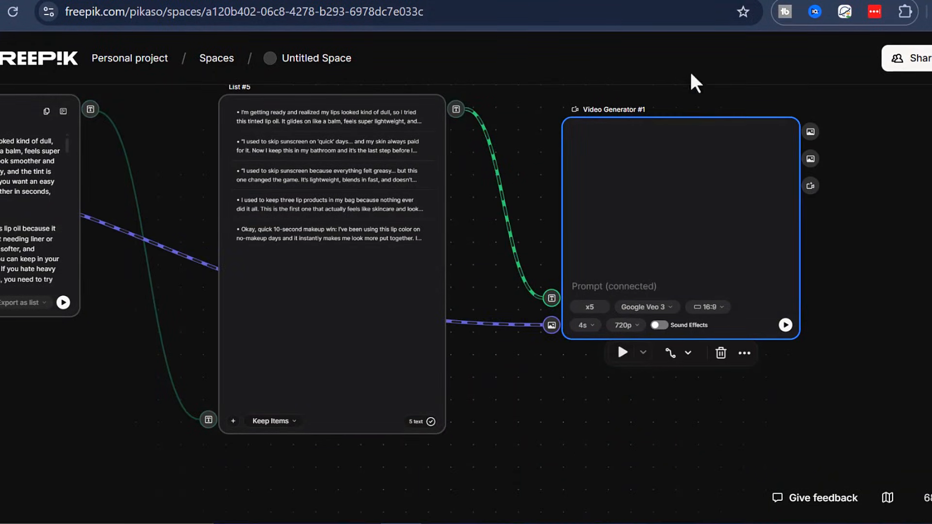
left_click(727, 360)
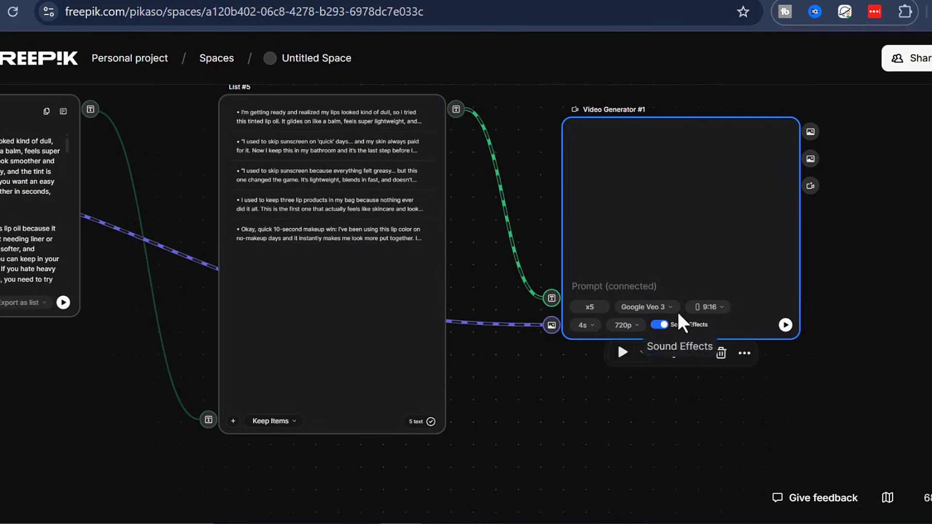
left_click(628, 327)
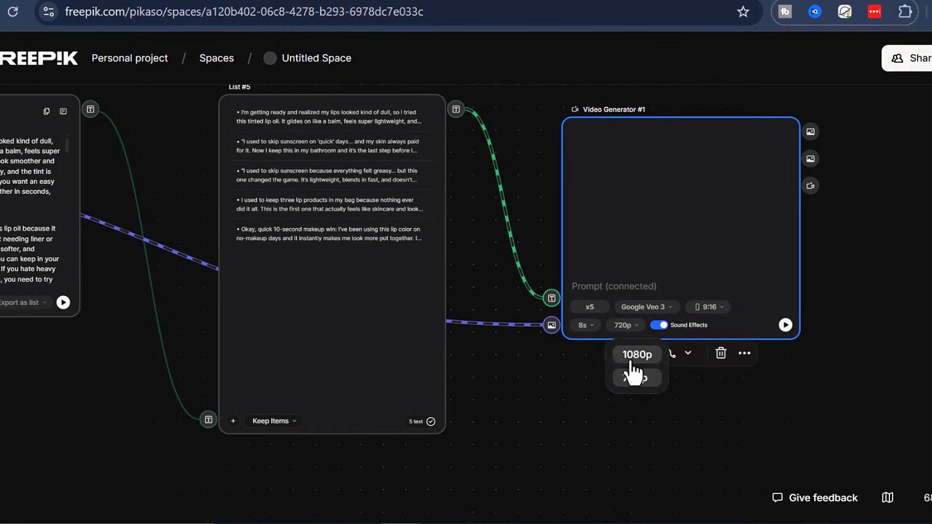
left_click(634, 364)
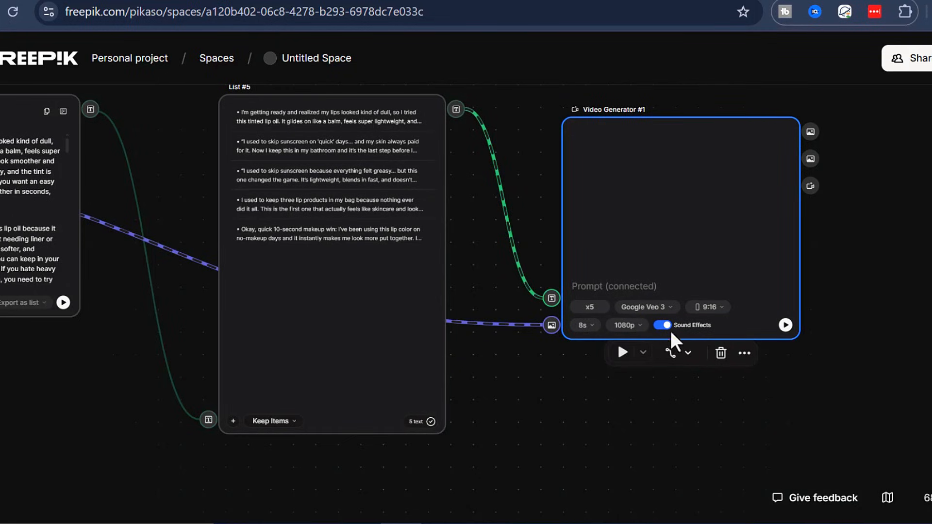
left_click(785, 325)
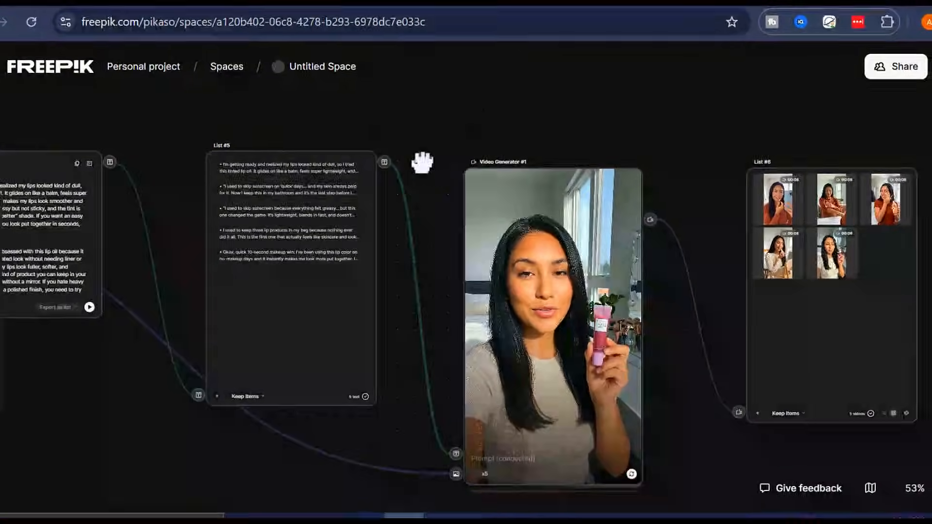
Pan to List #6 and preview its first 8-second video
left_click_drag(430, 139, 381, 119)
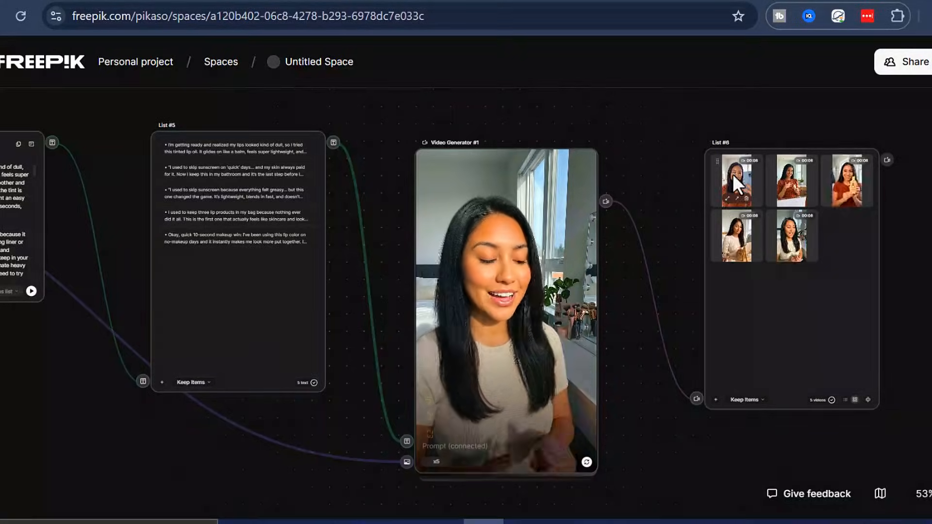
left_click(728, 197)
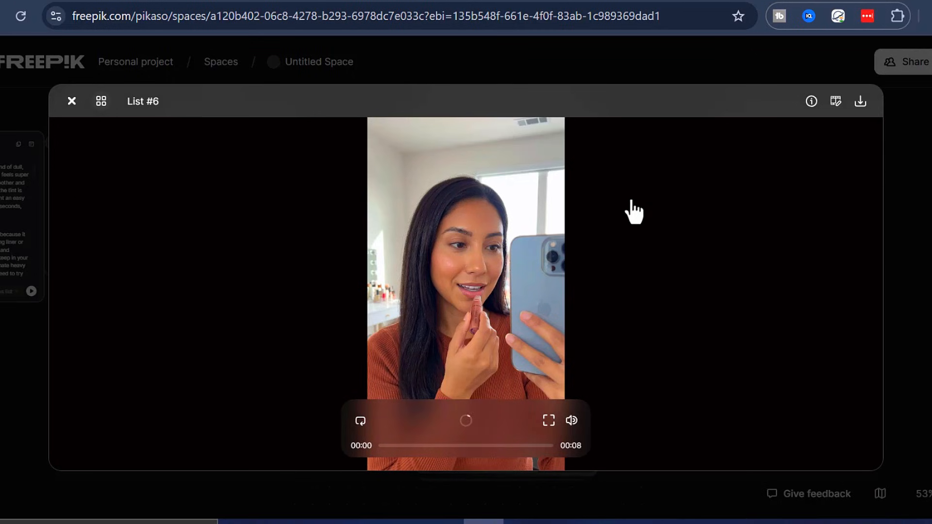
Mute playback, browse the video grid, watch the second video, then close the viewer
left_click(572, 422)
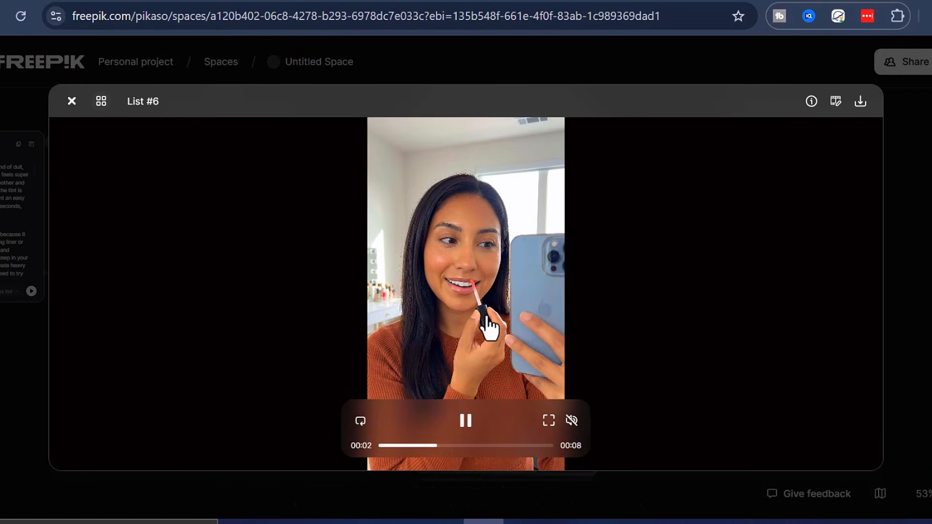
left_click(101, 102)
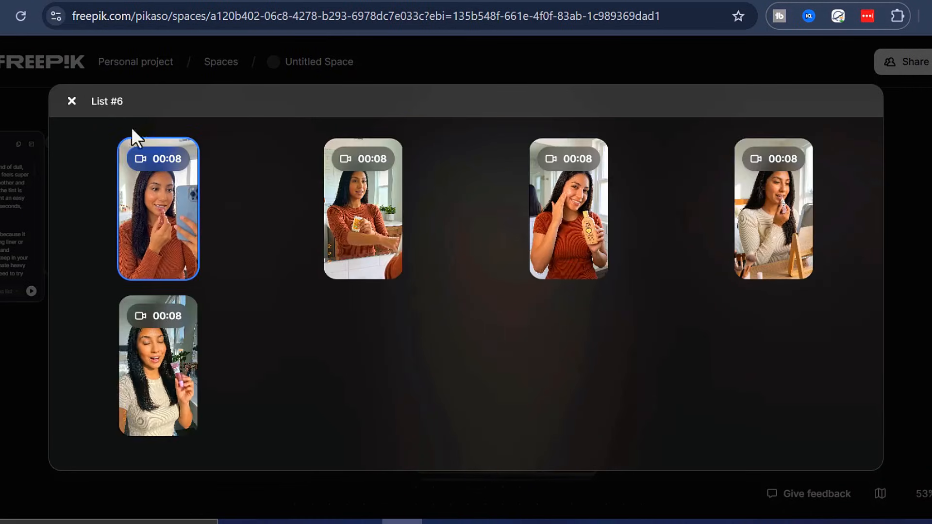
left_click(349, 223)
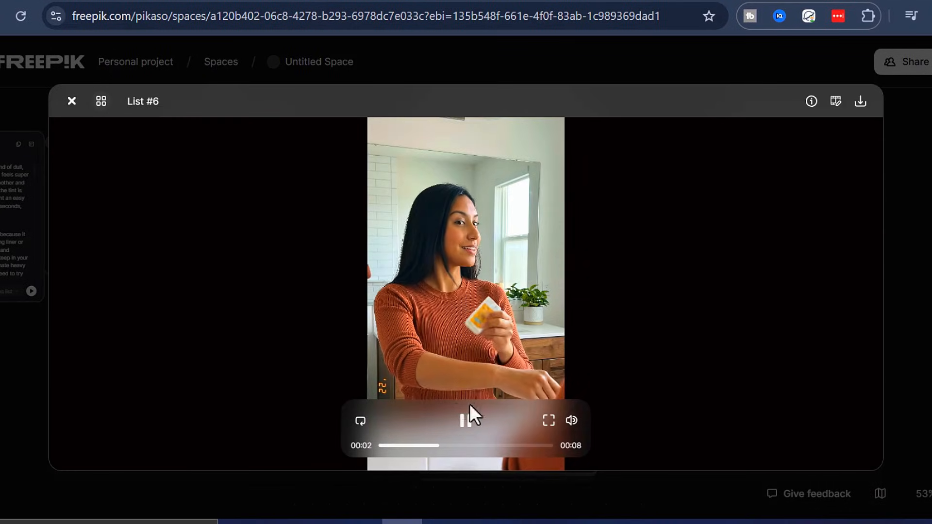
left_click(103, 101)
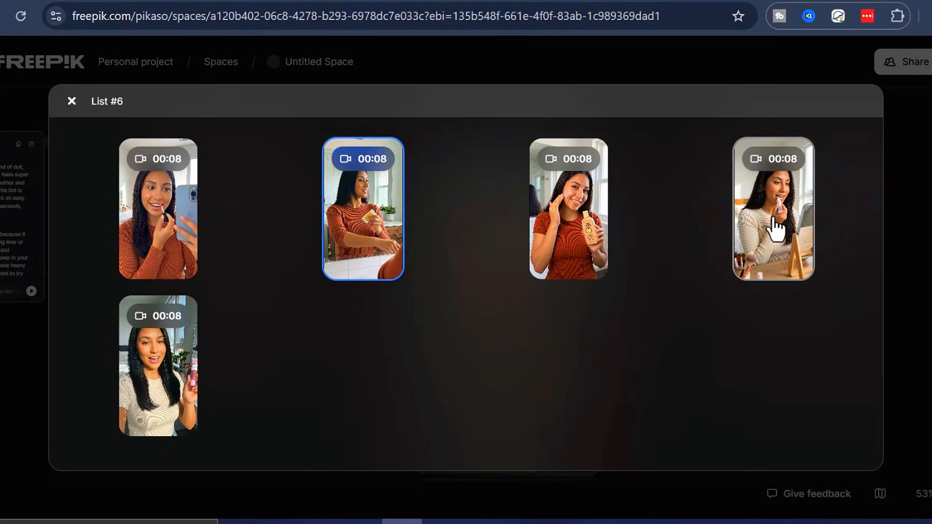
left_click(71, 101)
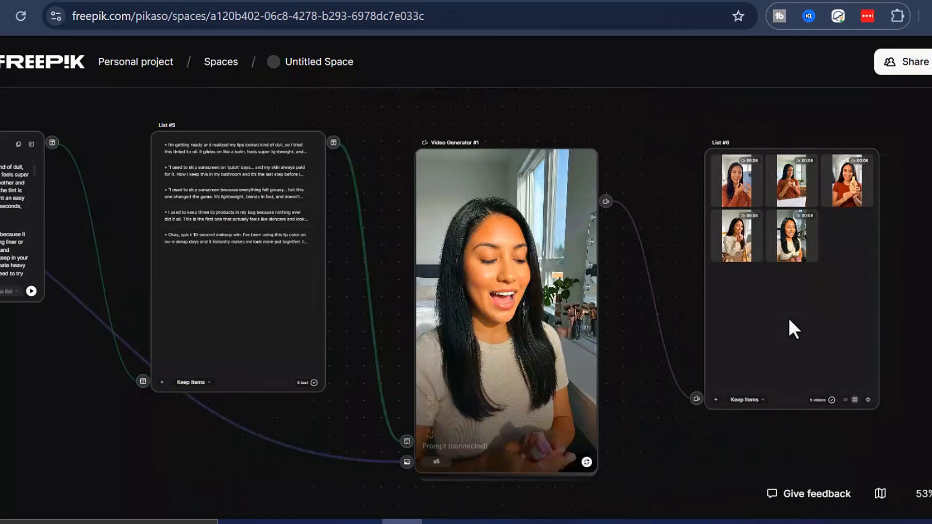
Move List #6 closer to Video Generator #1
left_click_drag(768, 318, 724, 322)
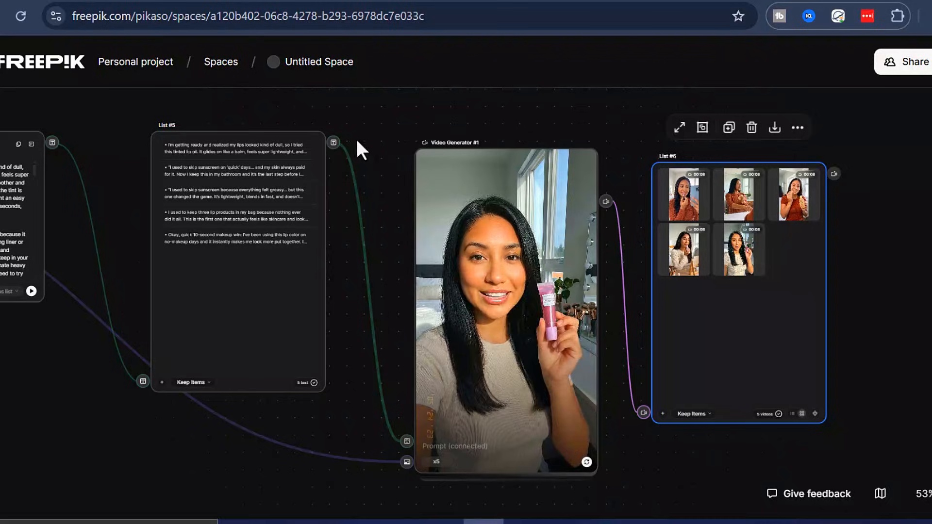
left_click(798, 128)
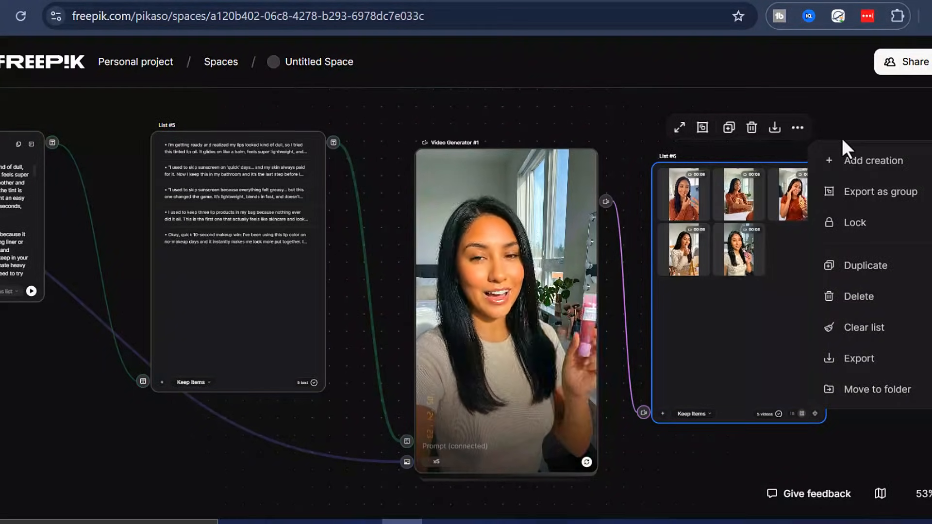
left_click(876, 206)
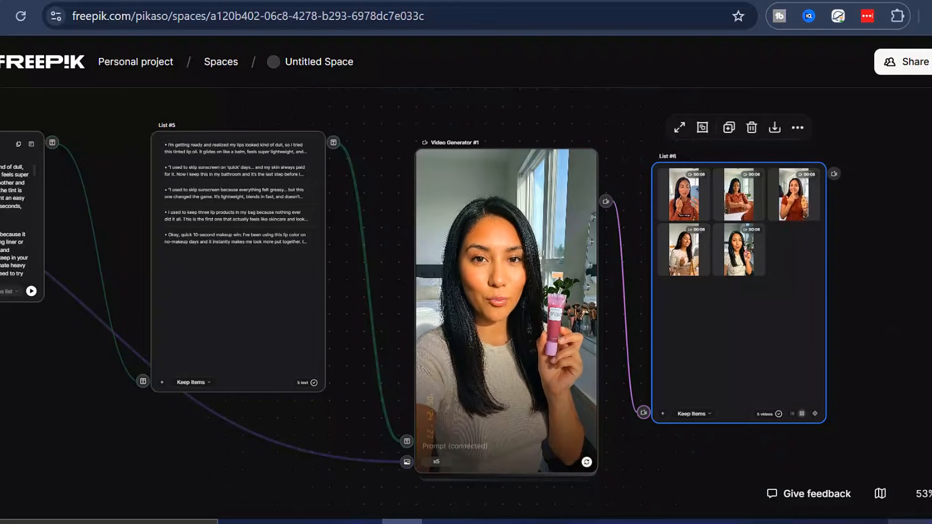
Zoom to 64% and preview the List #6 video of the woman rubbing product onto her arm
left_click(920, 493)
left_click(916, 333)
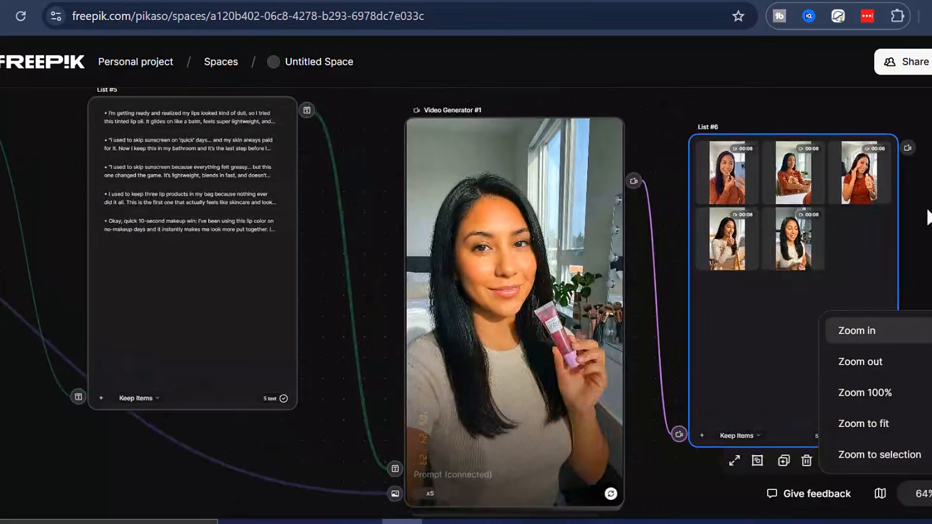
left_click(905, 204)
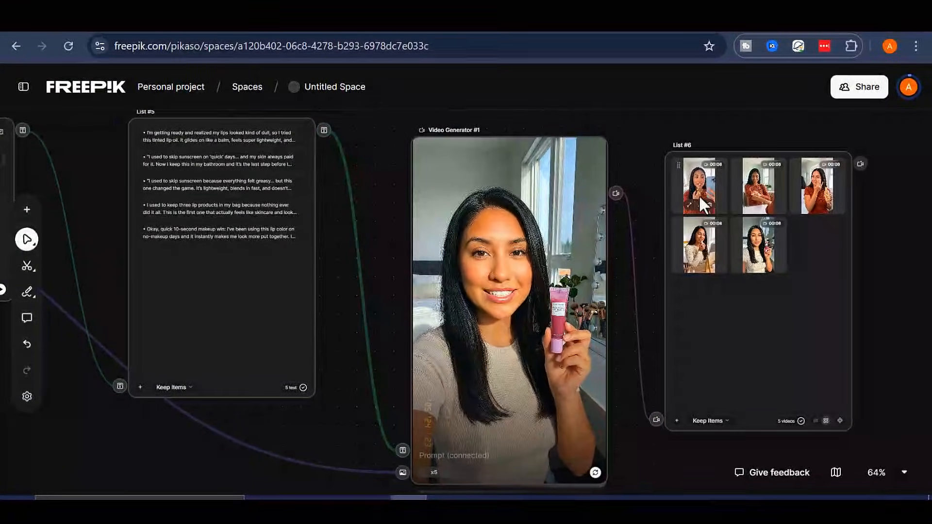
left_click(756, 238)
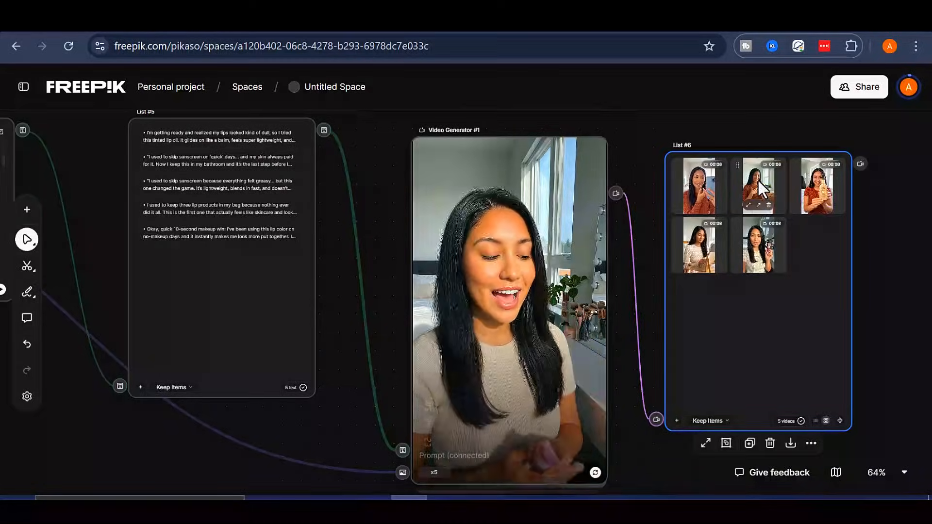
left_click(748, 209)
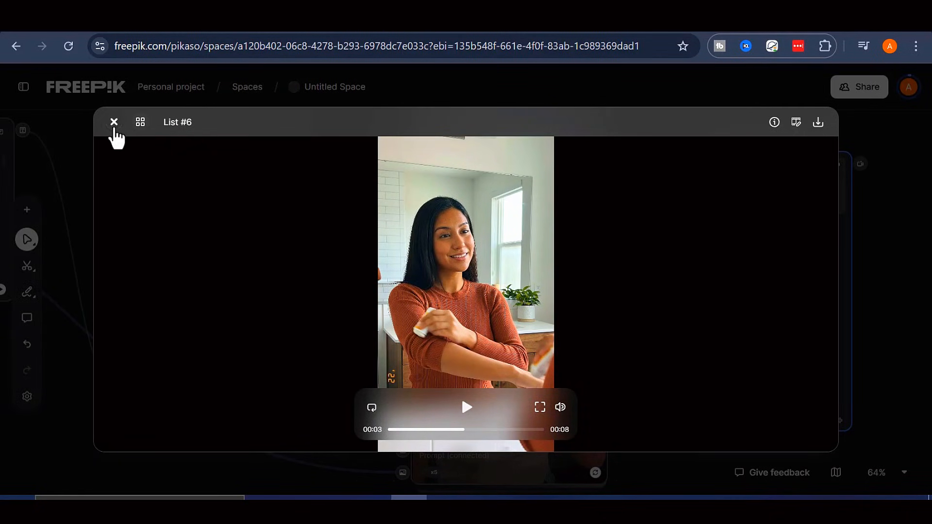
Close the video preview, shift the canvas left, and select Video Generator #1
left_click(114, 122)
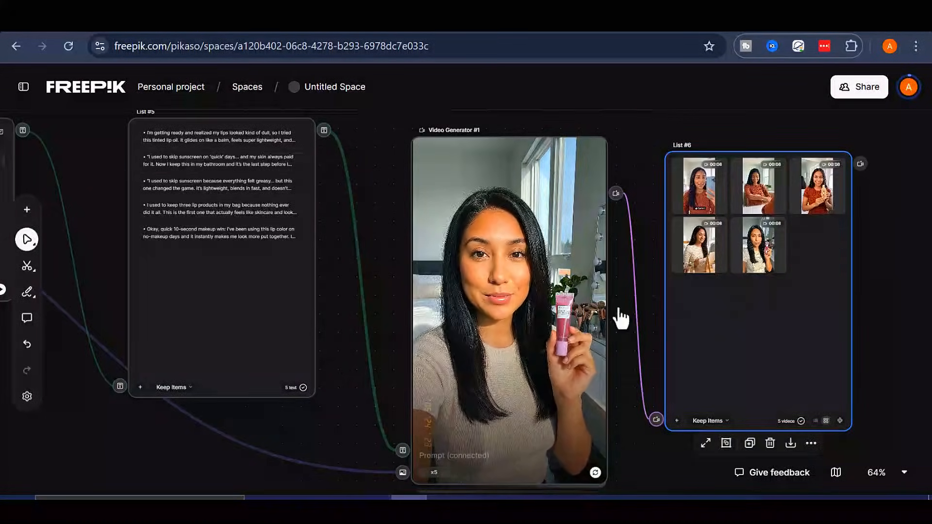
scroll(617, 306, "down", 3)
scroll(618, 305, "up", 3)
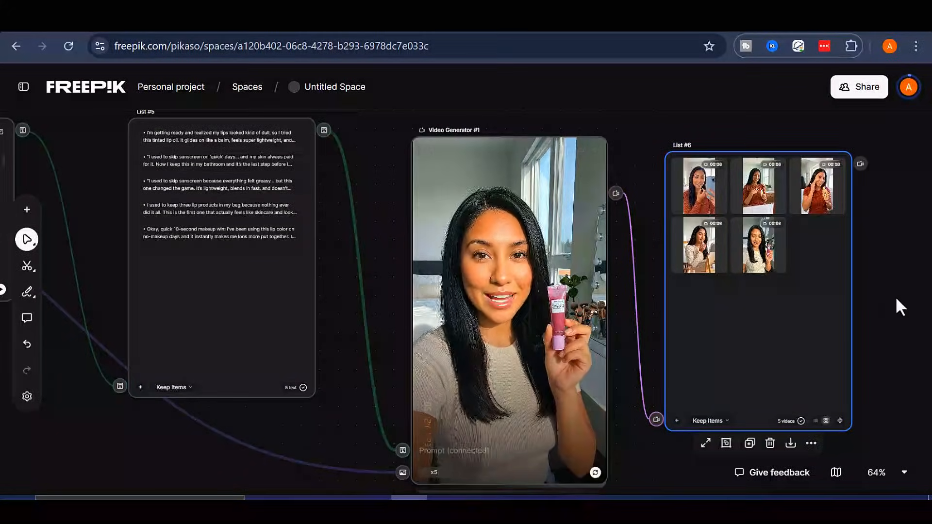
left_click_drag(897, 300, 796, 301)
right_click(843, 178)
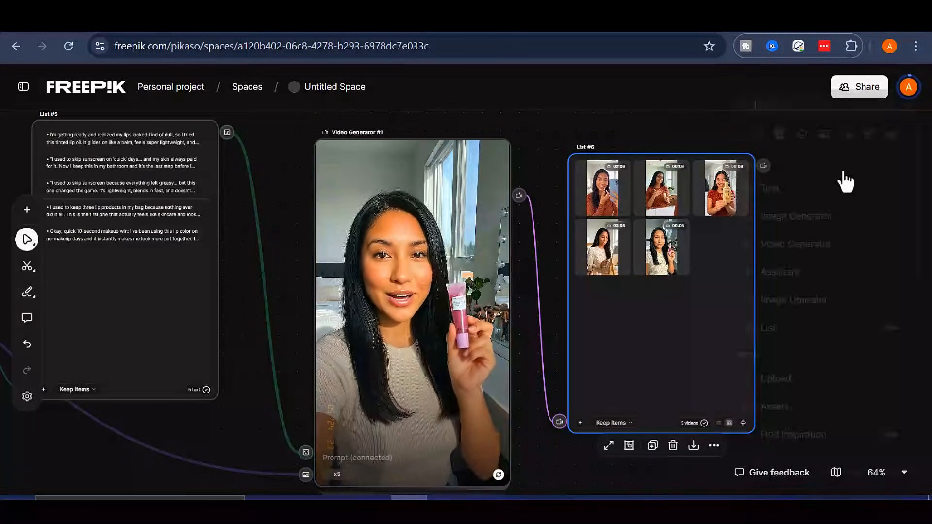
left_click(700, 125)
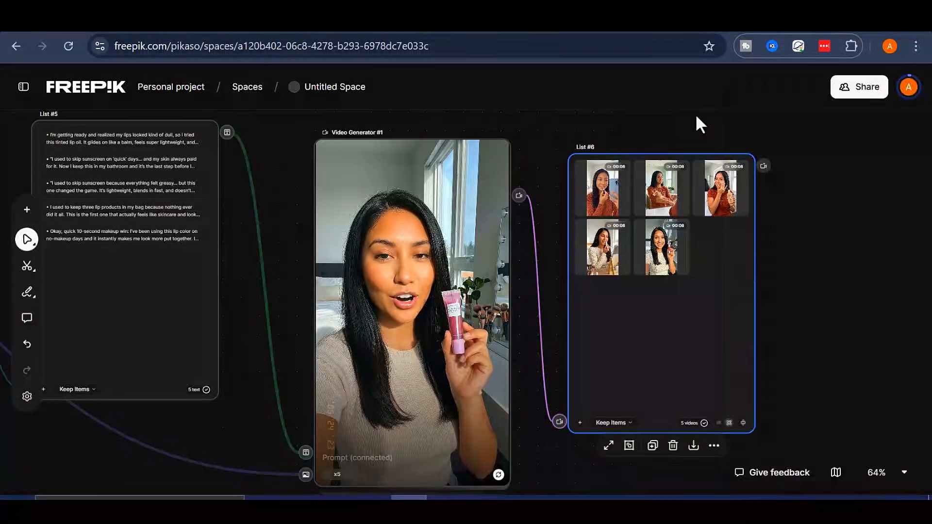
left_click(470, 228)
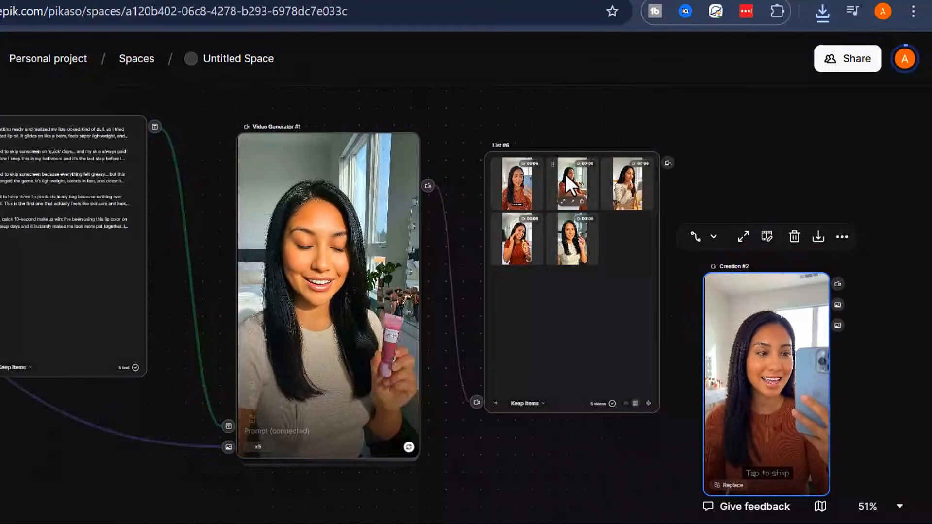
Pull the second List #6 video onto the canvas as Creation #3 and export it
left_click_drag(562, 165, 707, 186)
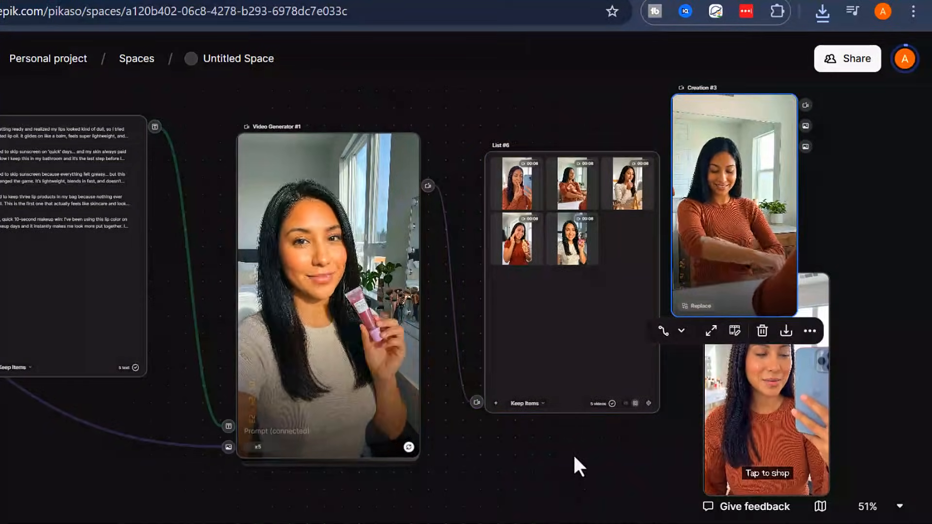
left_click_drag(573, 458, 423, 493)
scroll(595, 259, "up", 3)
scroll(649, 316, "down", 3)
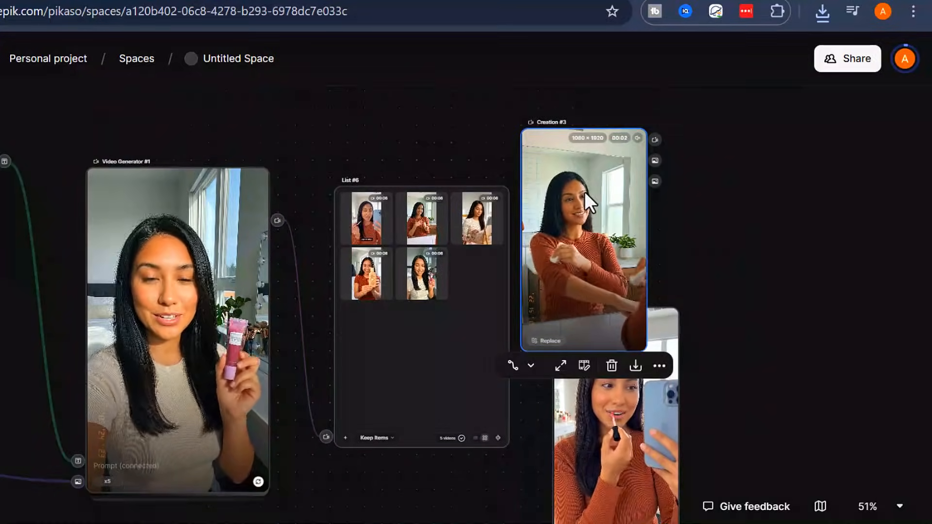
scroll(584, 191, "up", 3)
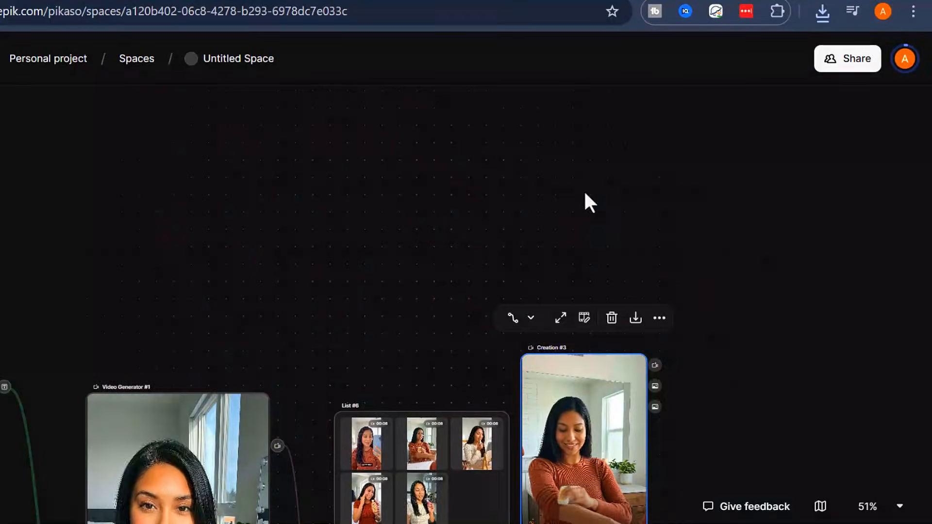
left_click(630, 322)
Pull the third List #6 video out as Creation #4, then delete Creation #4
scroll(674, 284, "down", 3)
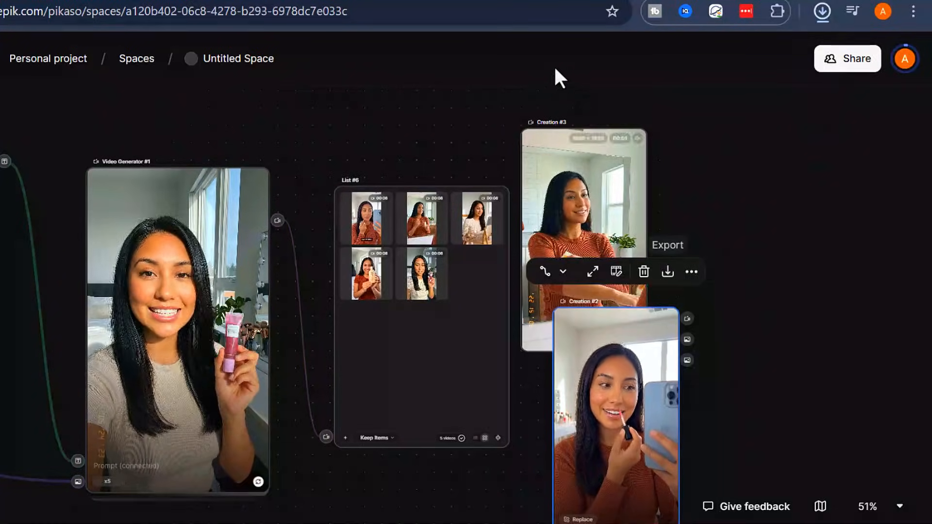
left_click_drag(460, 206, 694, 221)
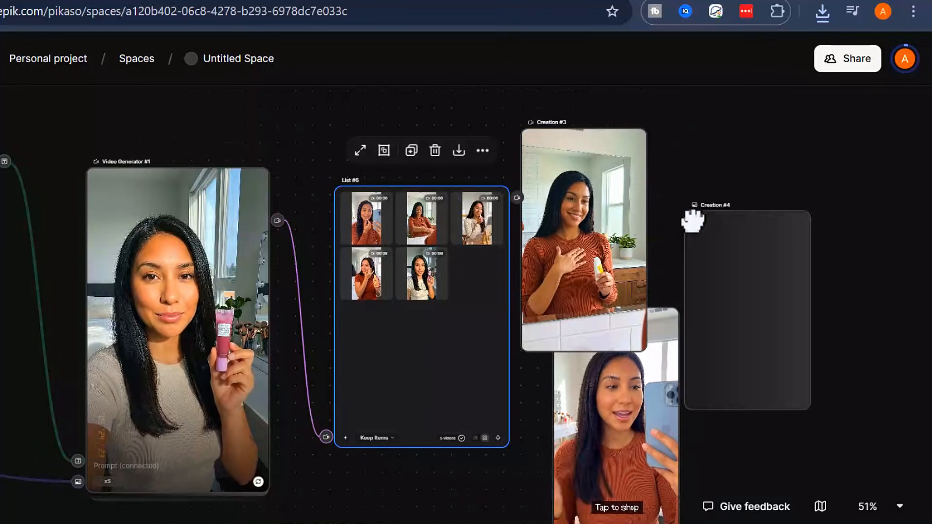
left_click(743, 238)
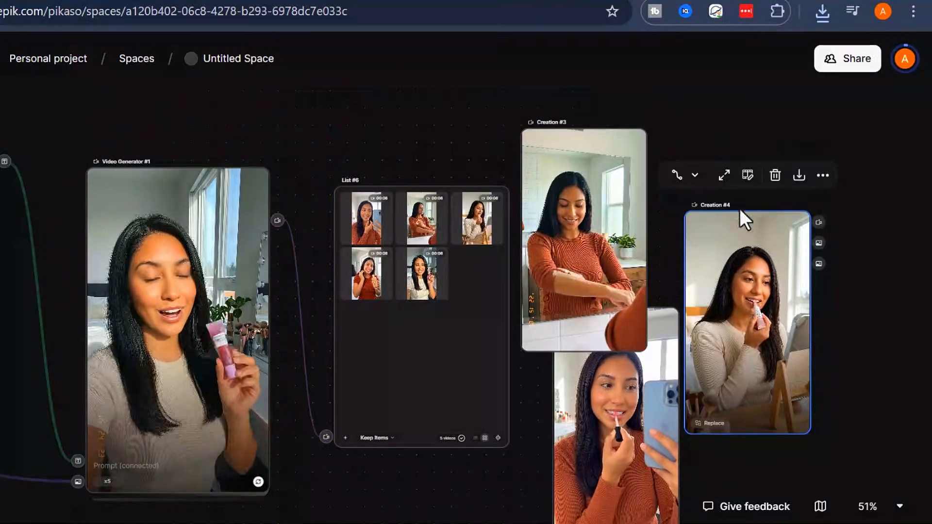
left_click(608, 89)
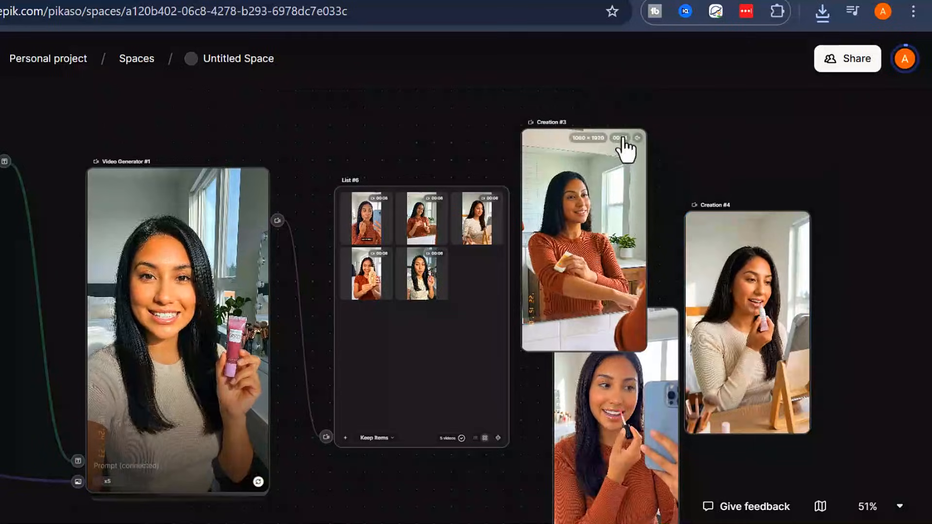
left_click(756, 236)
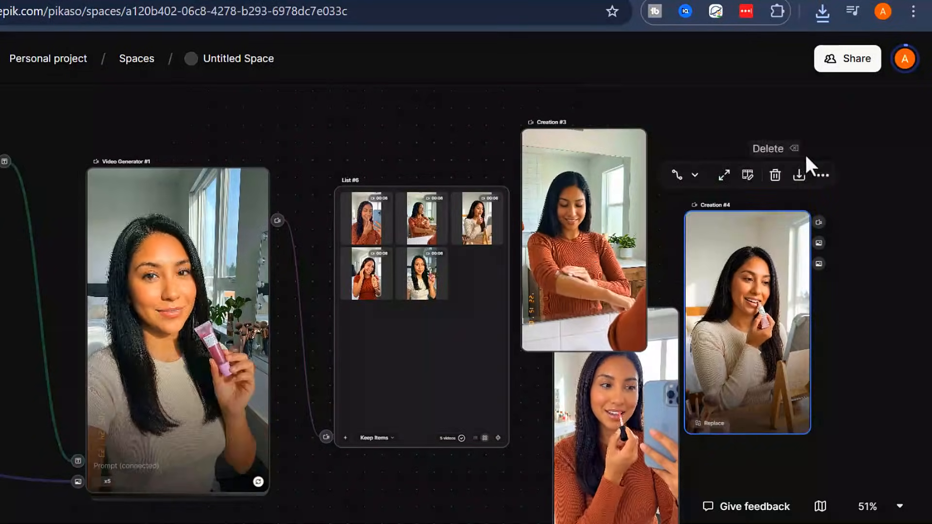
left_click(775, 175)
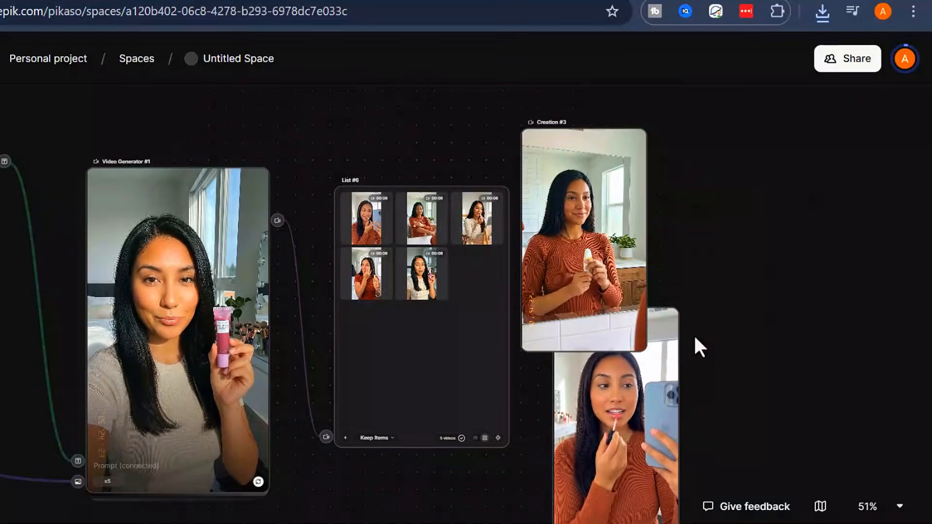
Delete Creation #2 and select Creation #3
left_click(660, 335)
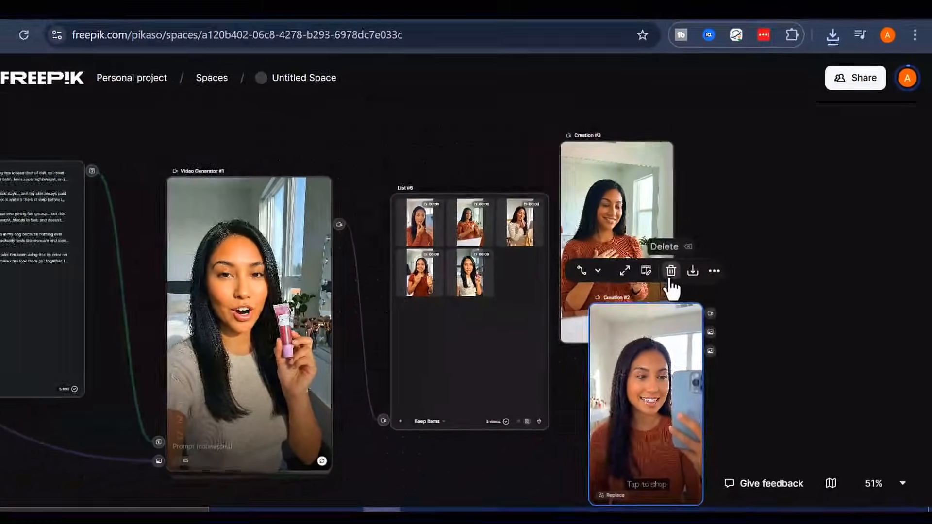
left_click(672, 275)
left_click(611, 205)
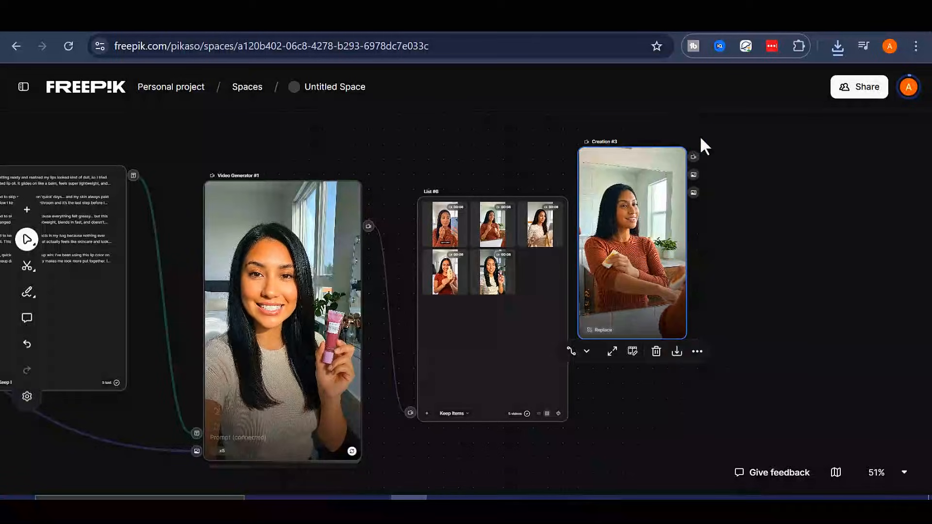
Delete Creation #3 and use Zoom to fit to show the whole workflow
left_click(644, 358)
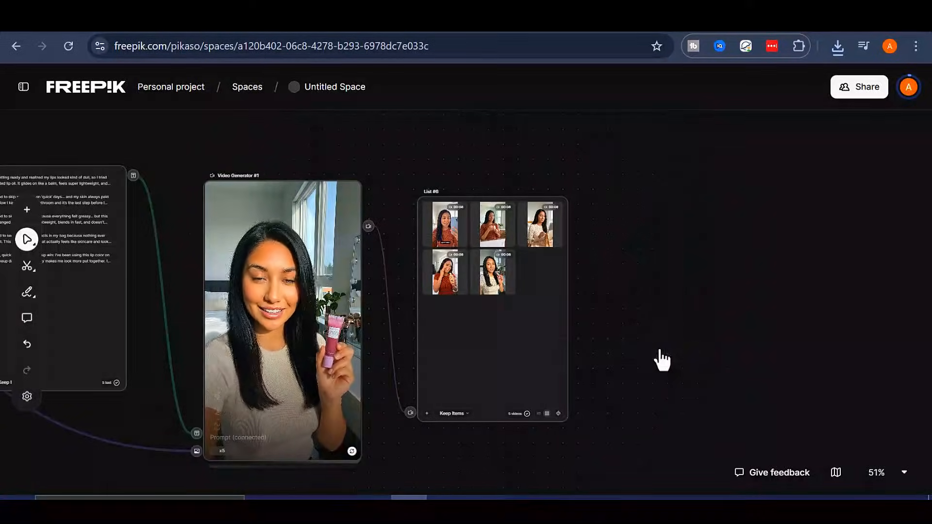
scroll(632, 282, "down", 4)
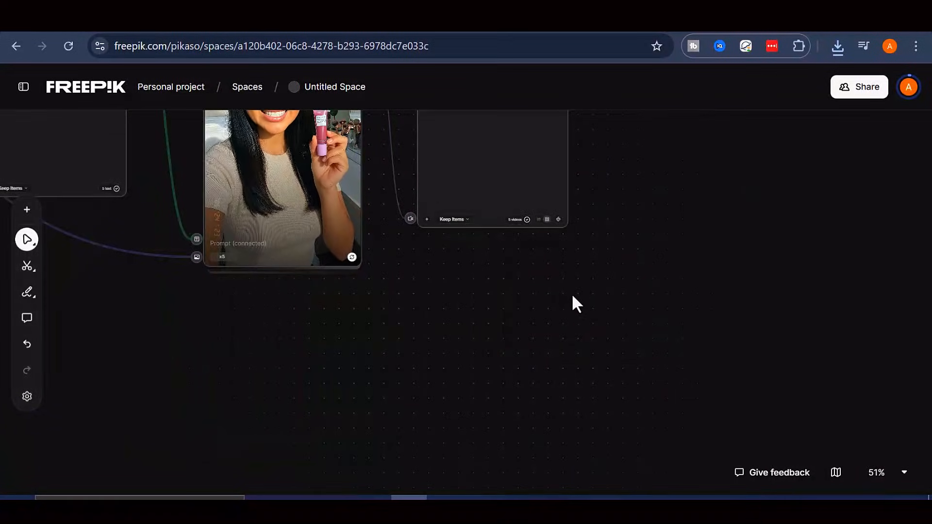
left_click_drag(511, 293, 700, 443)
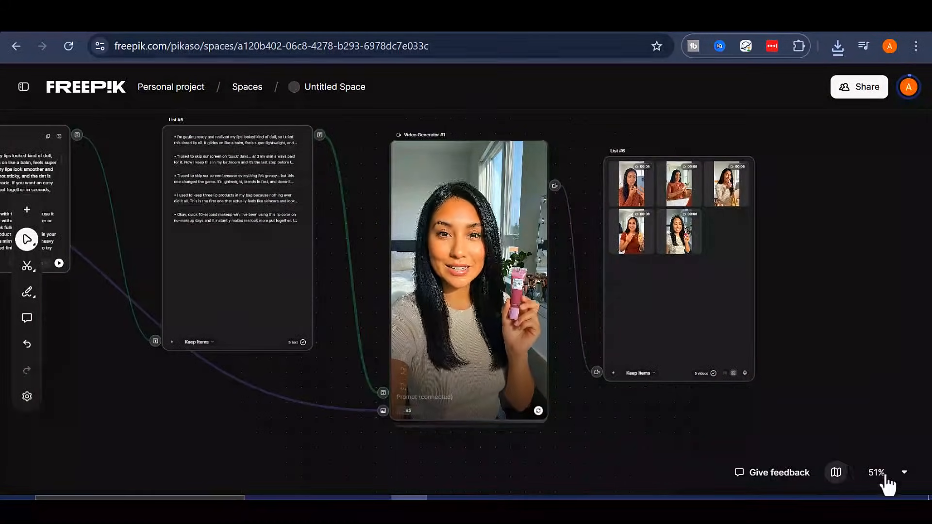
left_click(884, 472)
left_click(869, 413)
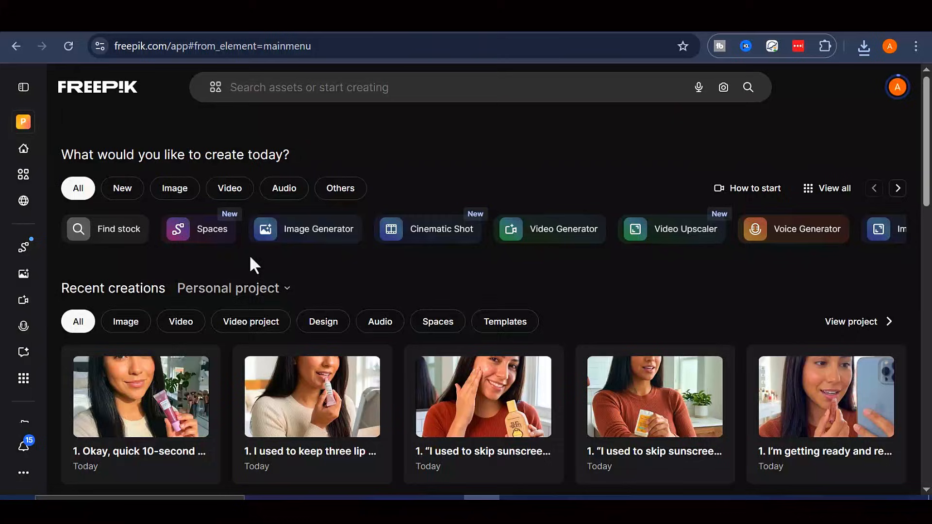
scroll(218, 267, "down", 4)
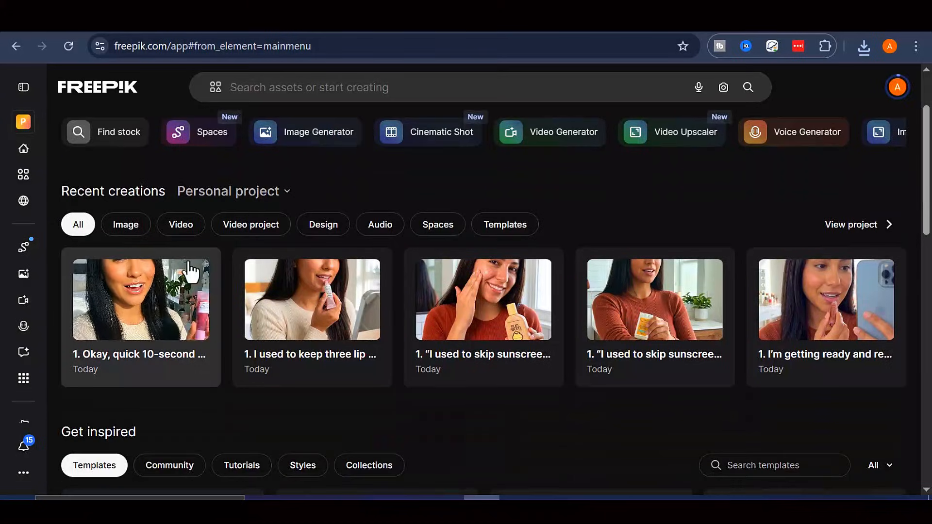
scroll(332, 290, "down", 4)
scroll(331, 290, "up", 6)
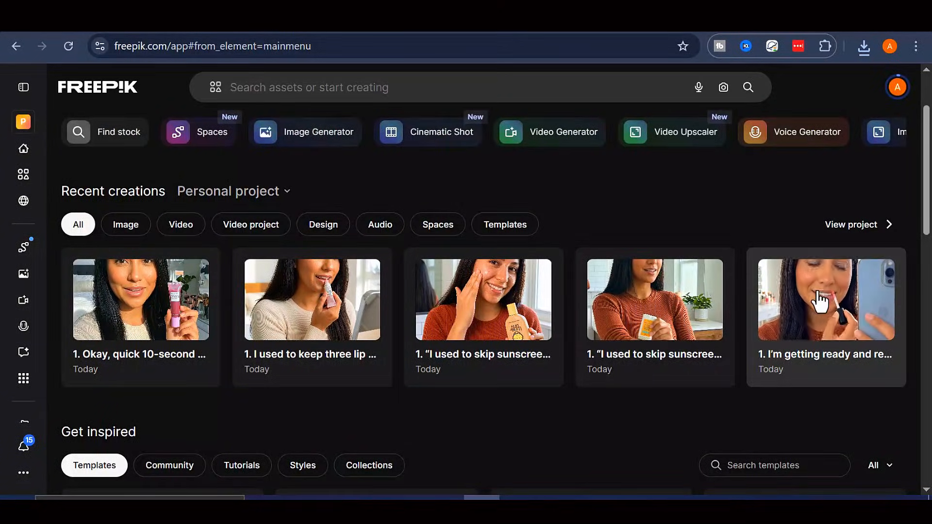
scroll(264, 337, "down", 6)
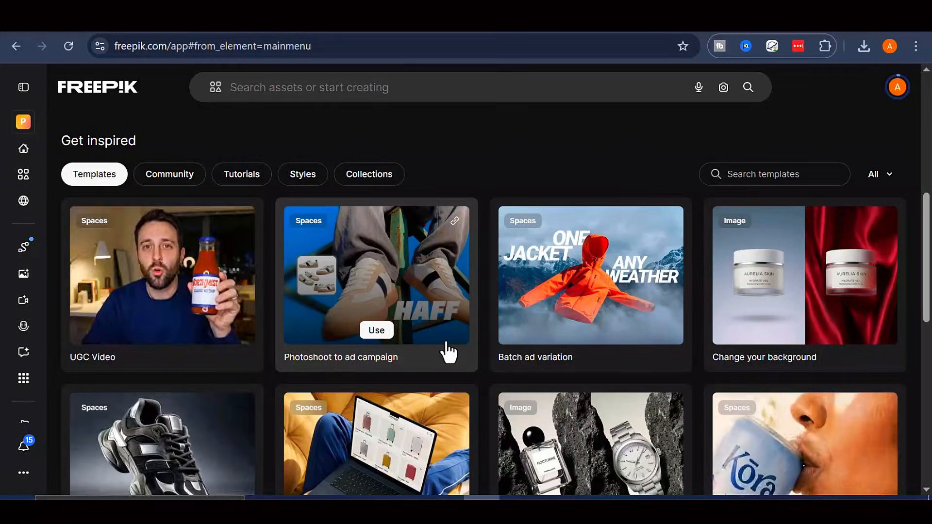
scroll(757, 331, "down", 4)
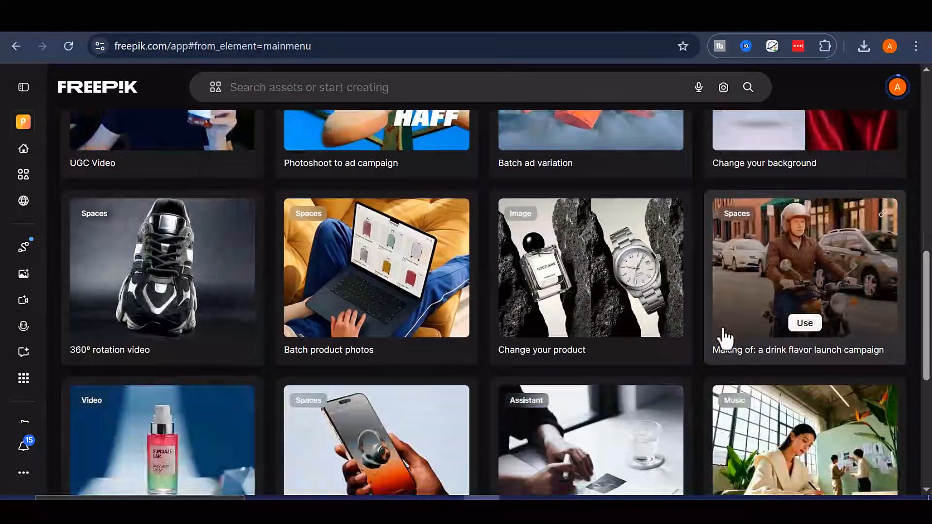
scroll(725, 335, "down", 2)
scroll(725, 339, "up", 10)
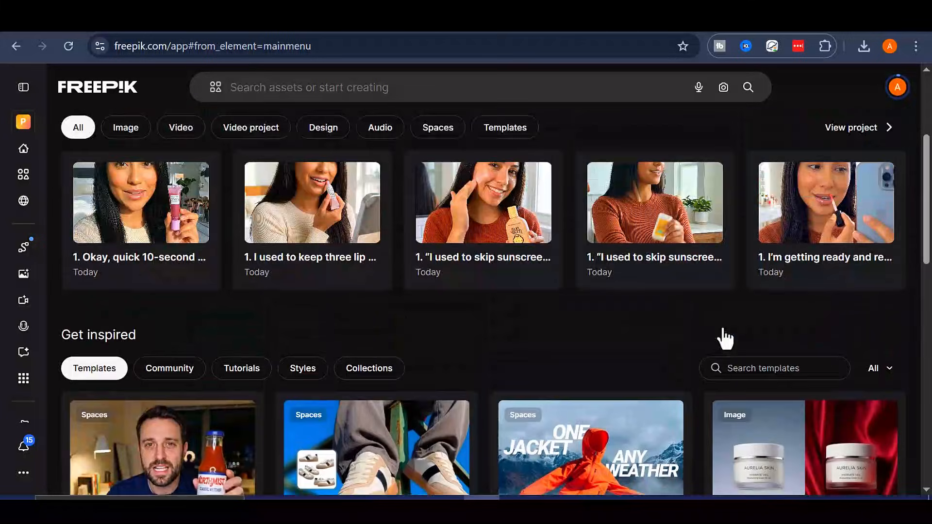
scroll(725, 339, "up", 2)
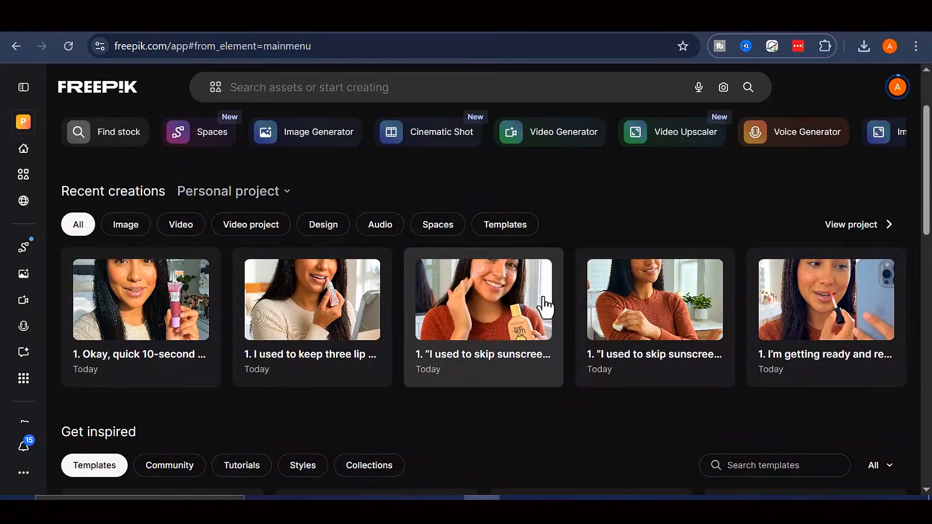
scroll(545, 304, "down", 2)
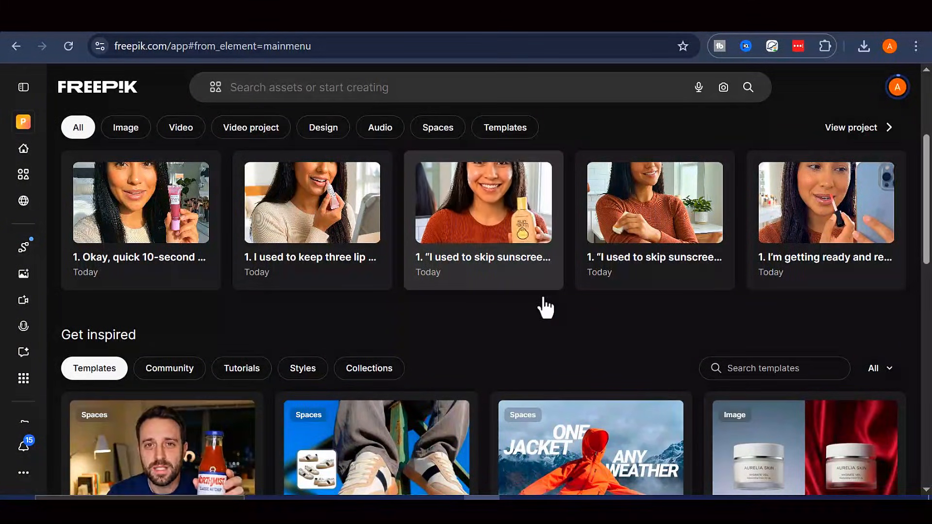